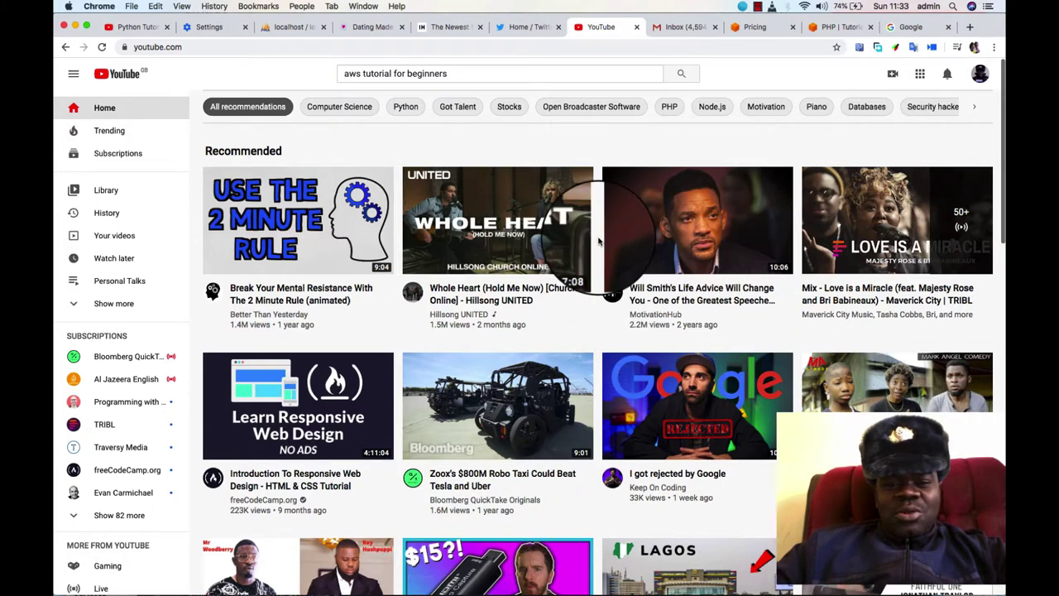
# Step: Clear the YouTube search text, open the video "Break Your Mental Resistance With The 2 Minute Rule (animated)" and pause it
pyautogui.moveTo(447, 73); pyautogui.dragTo(335, 73)
pyautogui.press('BackSpace')
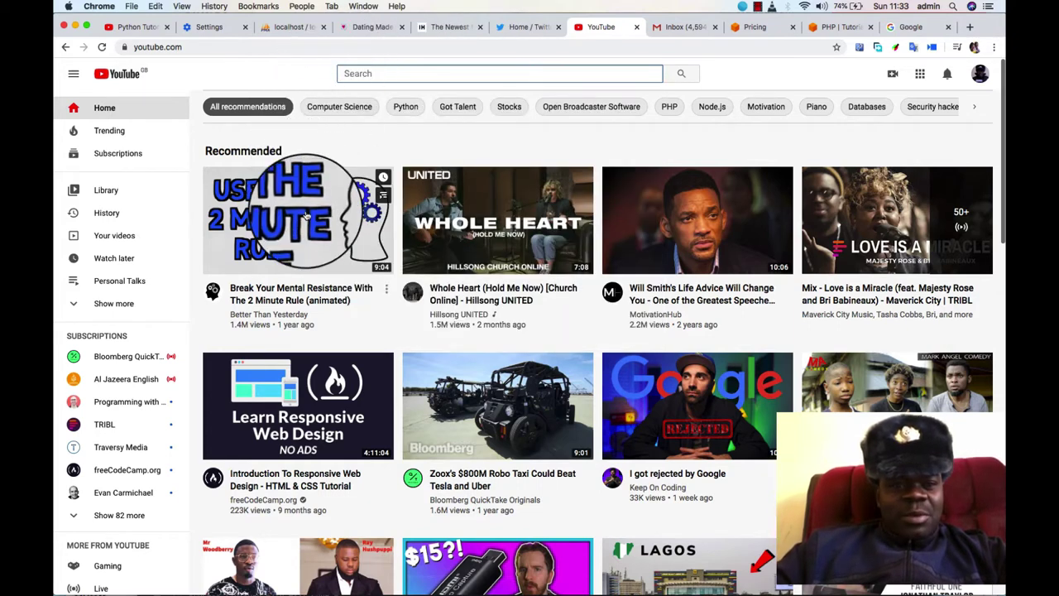
pyautogui.click(306, 217)
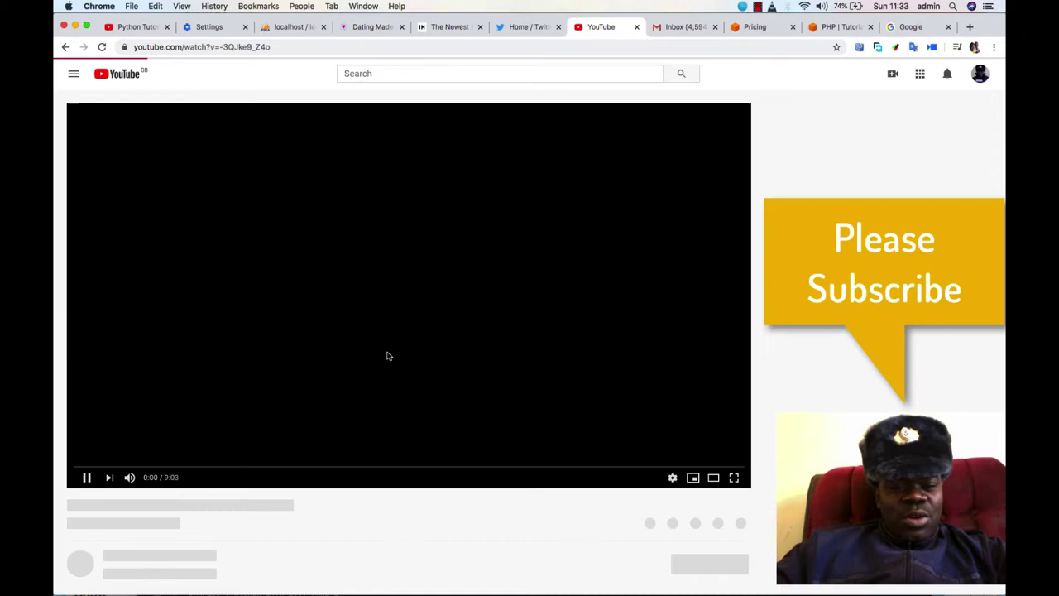
pyautogui.click(110, 450)
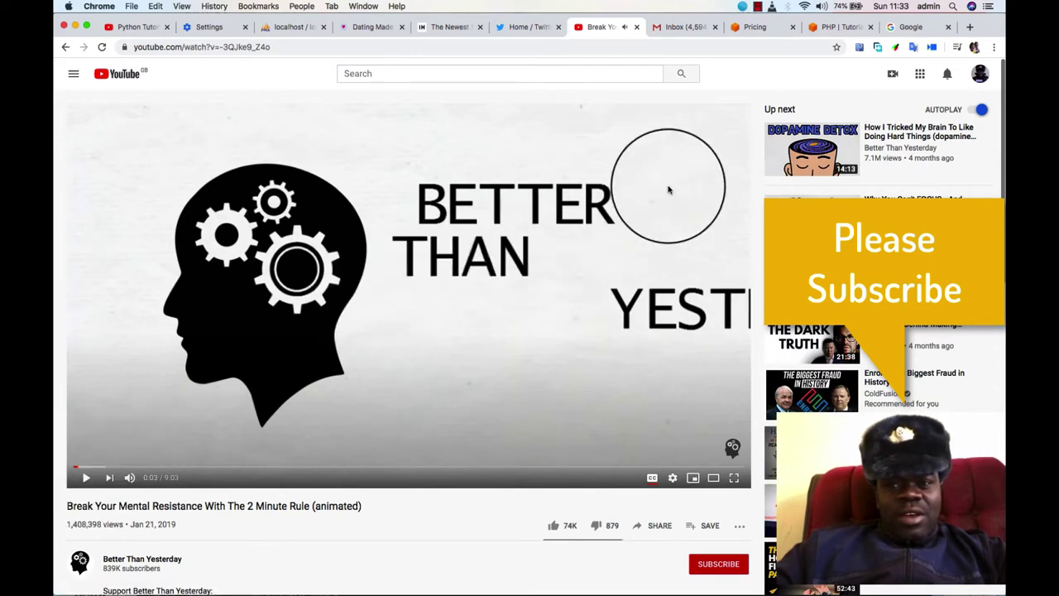
# Step: Search the web for clipgrab from the open Google page
pyautogui.click(910, 26)
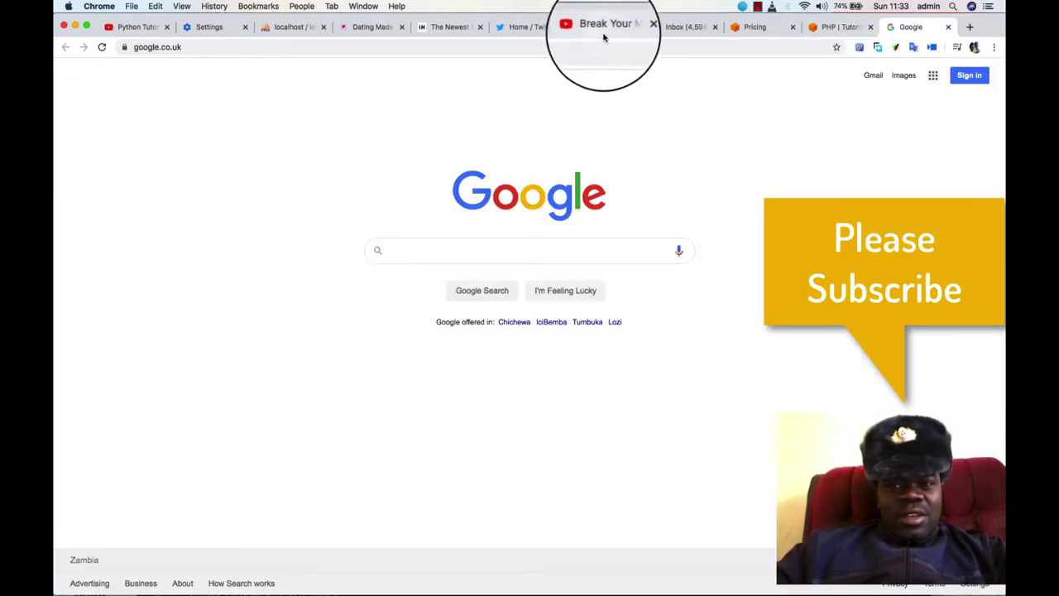
pyautogui.click(599, 46)
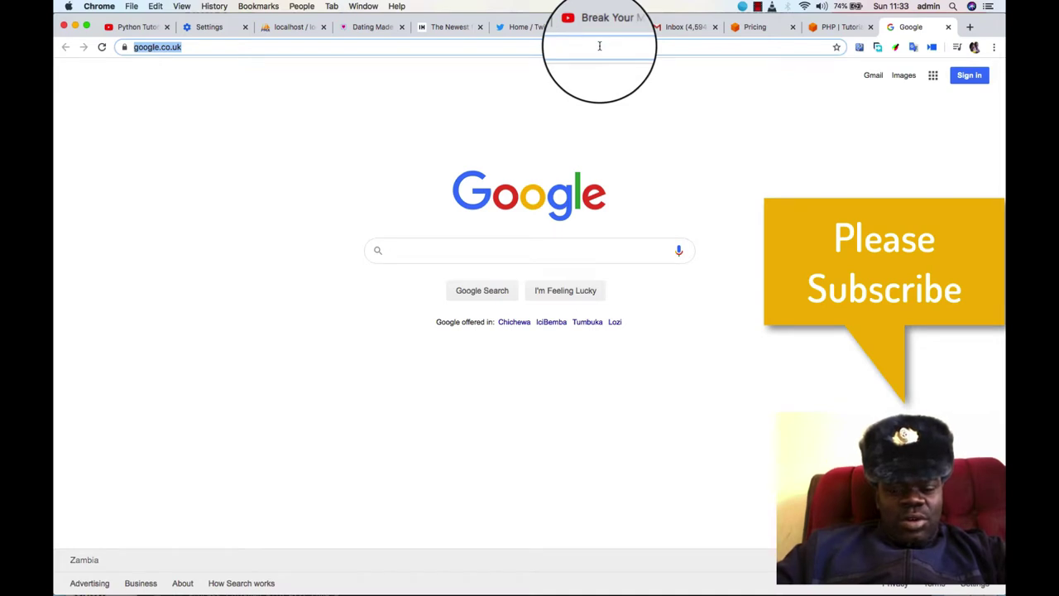
pyautogui.write('thi')
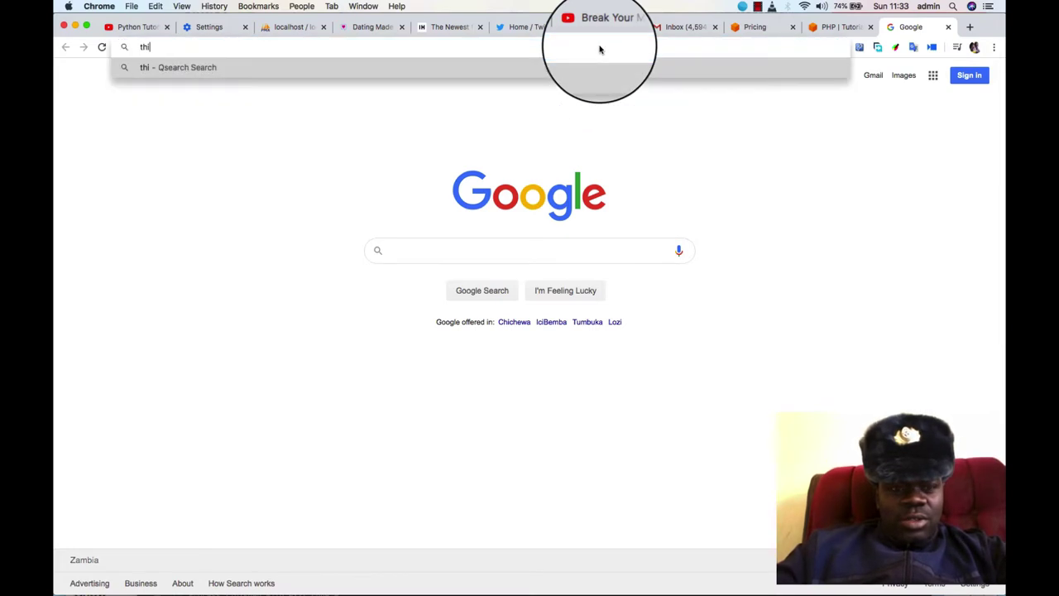
pyautogui.press('BackSpace')
pyautogui.press('BackSpace')
pyautogui.press('BackSpace')
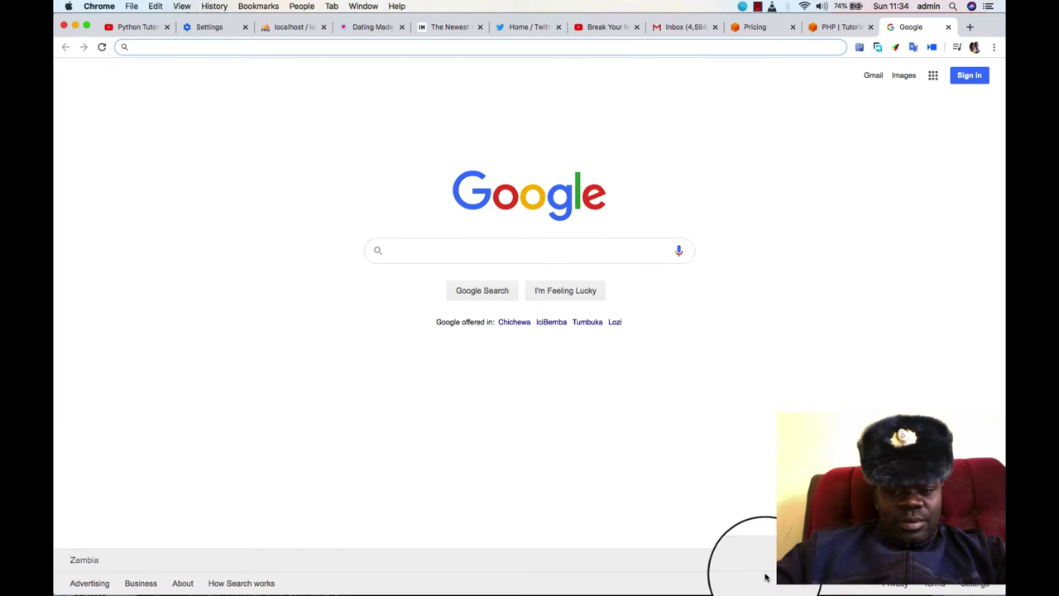
pyautogui.moveTo(612, 592)
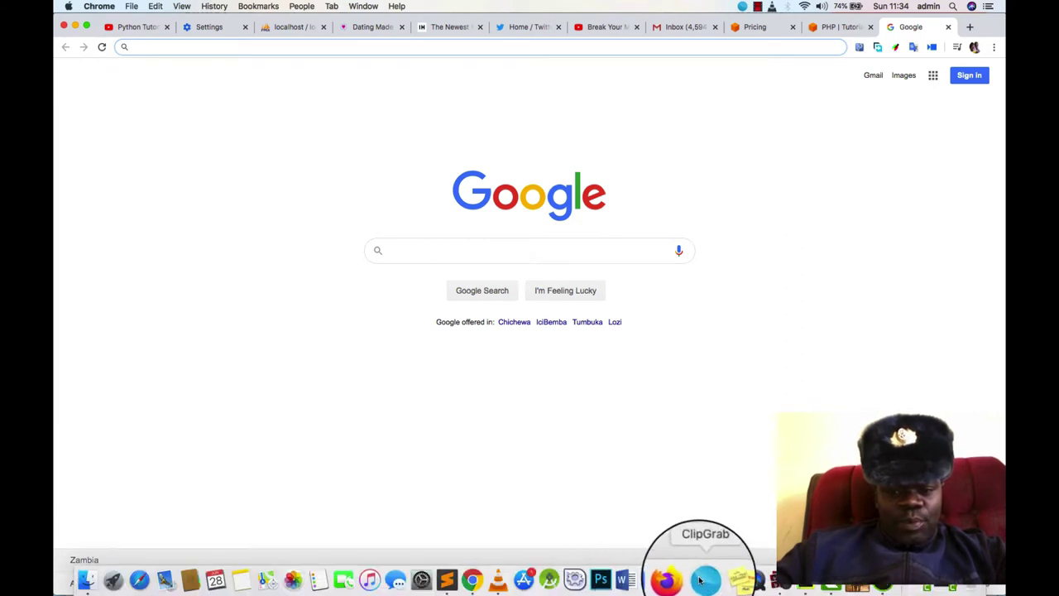
pyautogui.write('c')
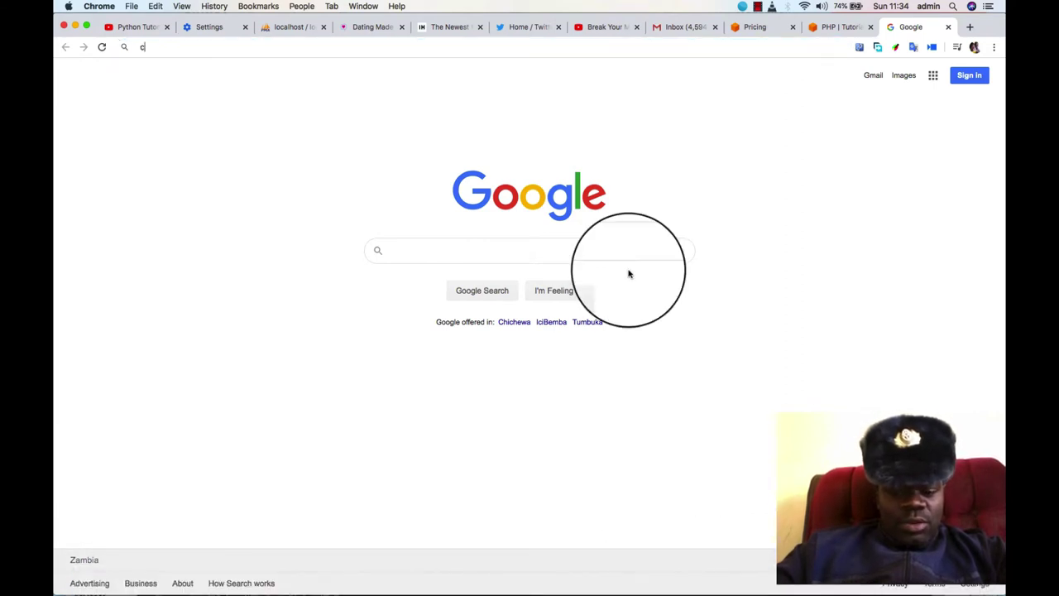
pyautogui.write('lipgrab')
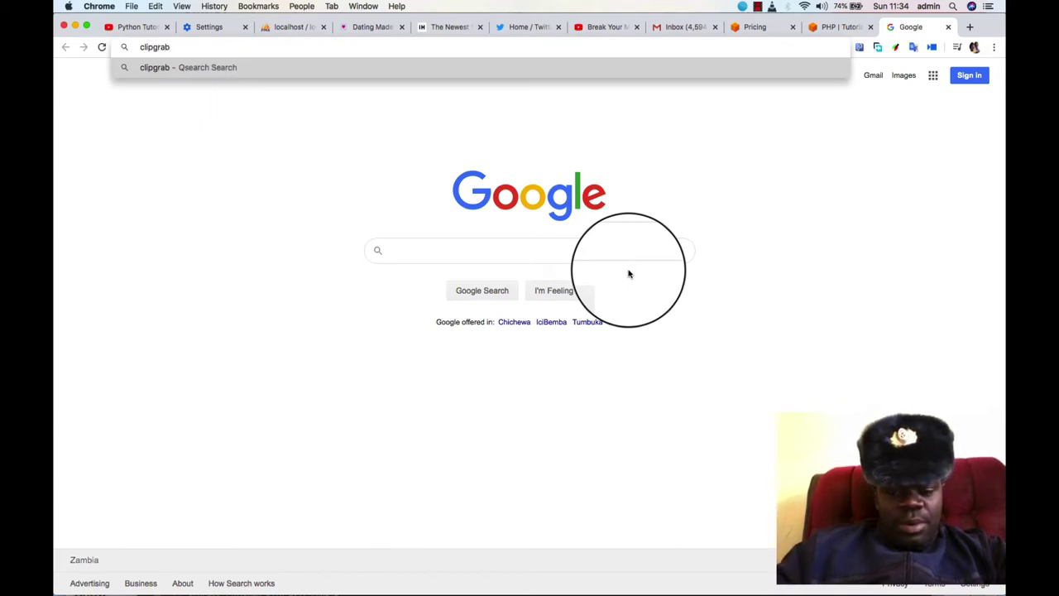
pyautogui.press('Return')
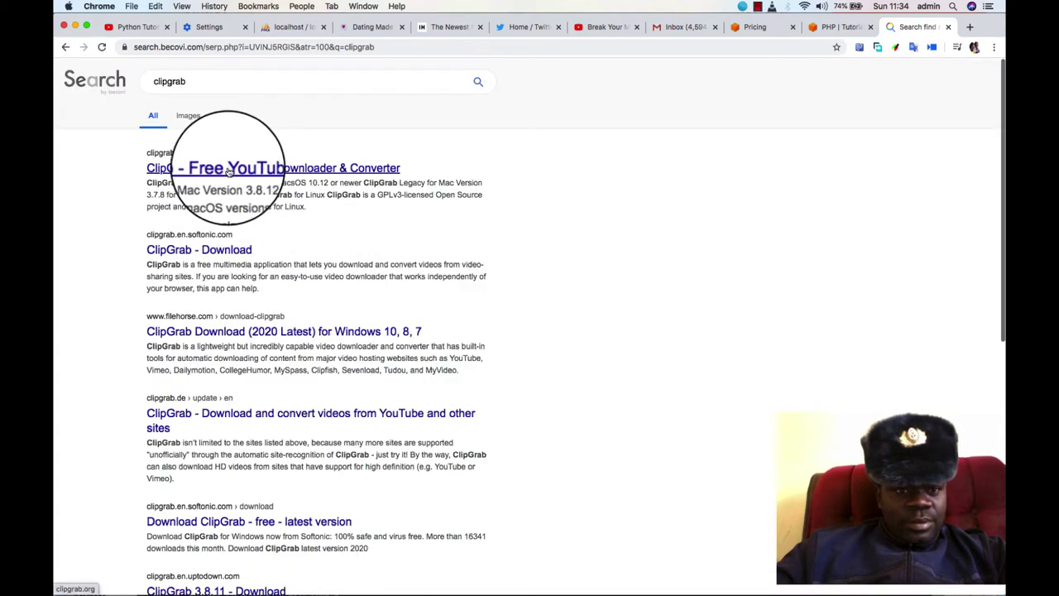
# Step: Open the clipgrab.org search result without keeping the results page, then request the free download and cancel saving it
pyautogui.click(227, 168)
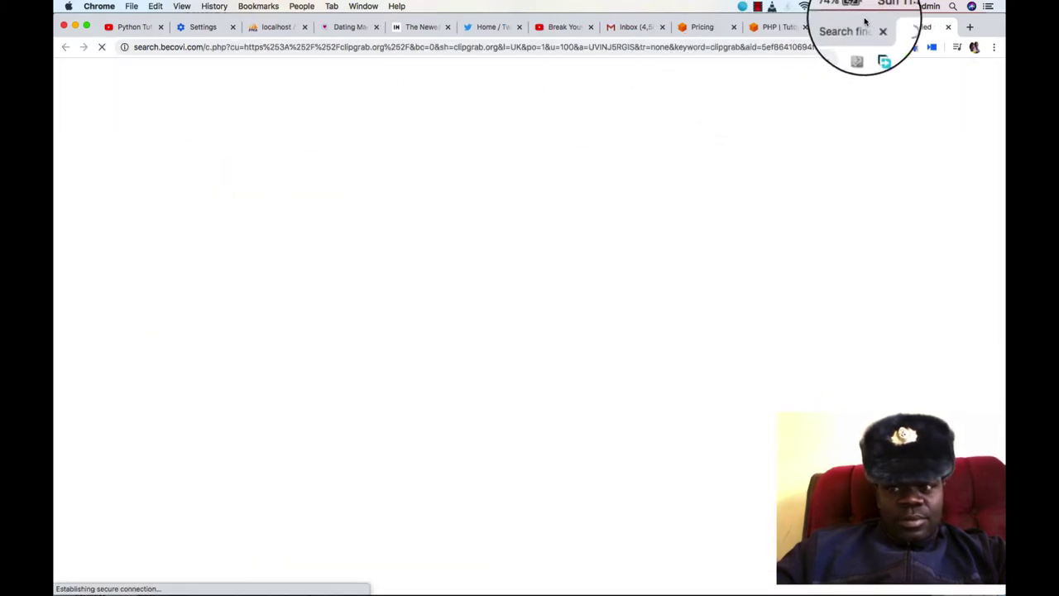
pyautogui.click(877, 27)
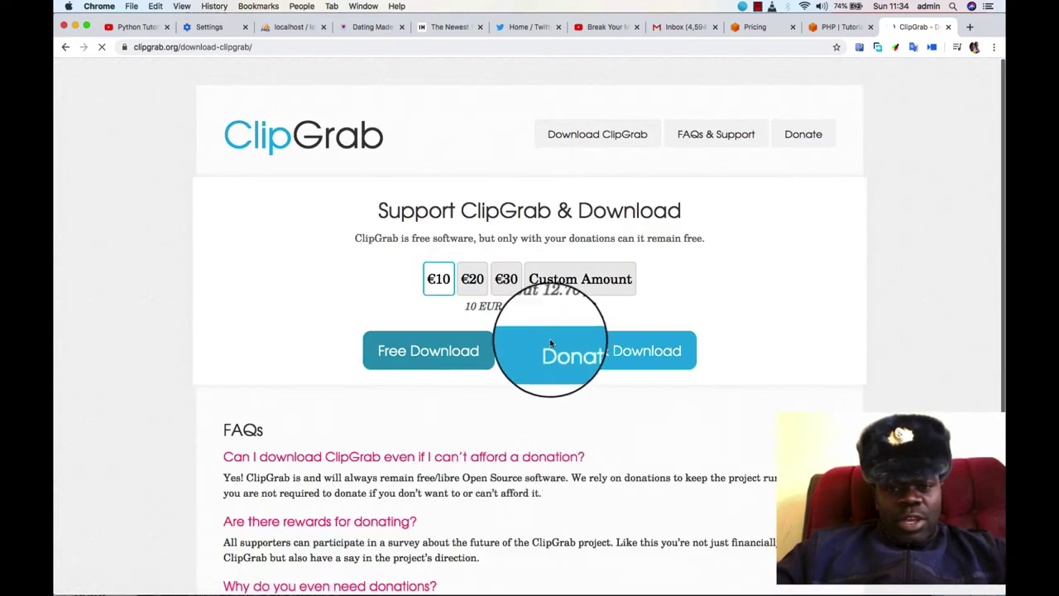
pyautogui.click(418, 353)
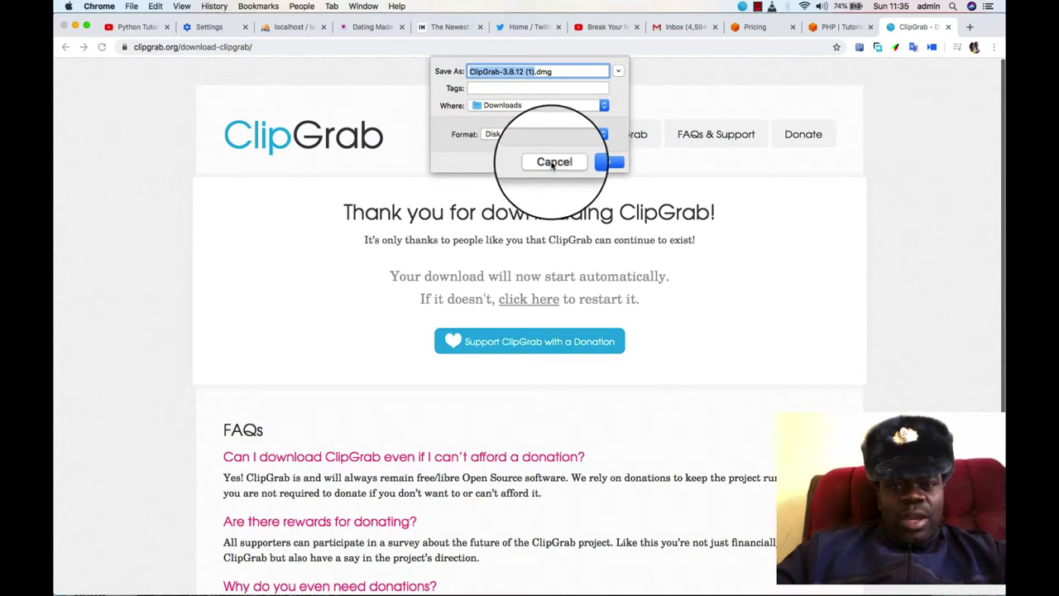
pyautogui.click(553, 162)
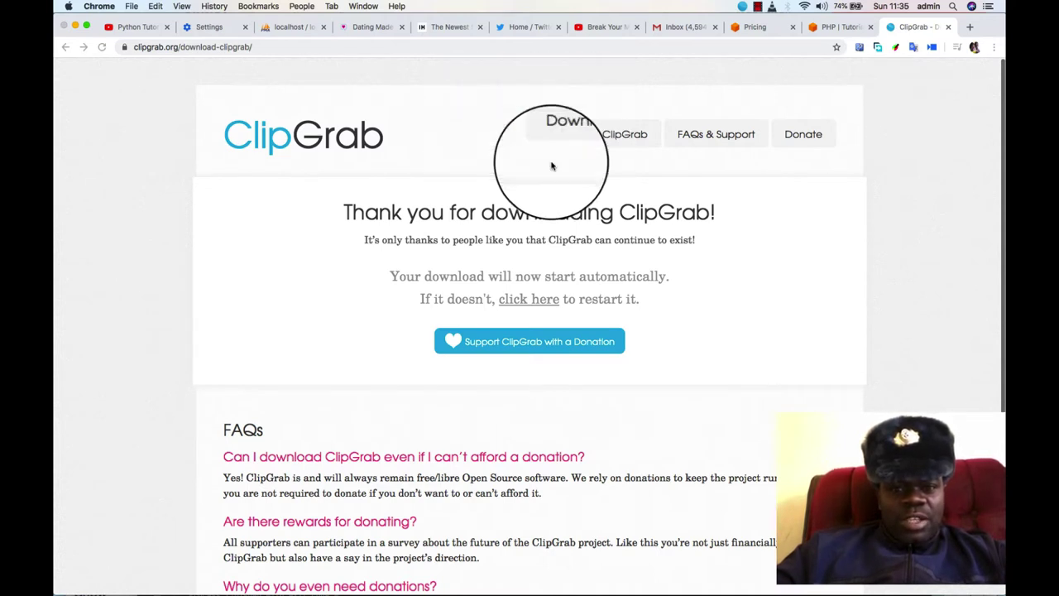
# Step: Switch to Finder and open the disk image ClipGrab-3.8.12.dmg from the Downloads folder
pyautogui.moveTo(95, 583)
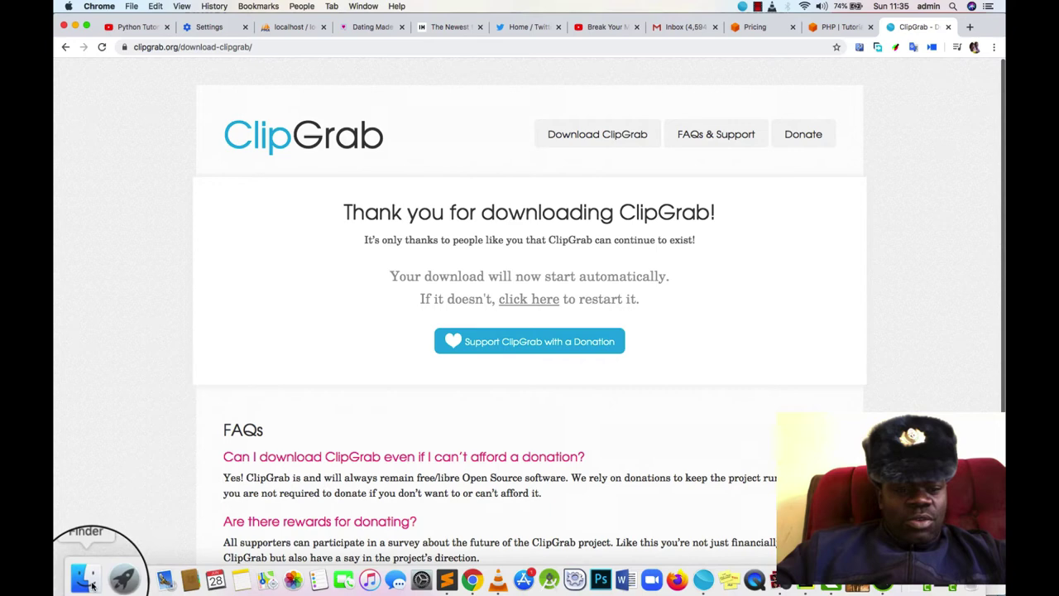
pyautogui.click(87, 579)
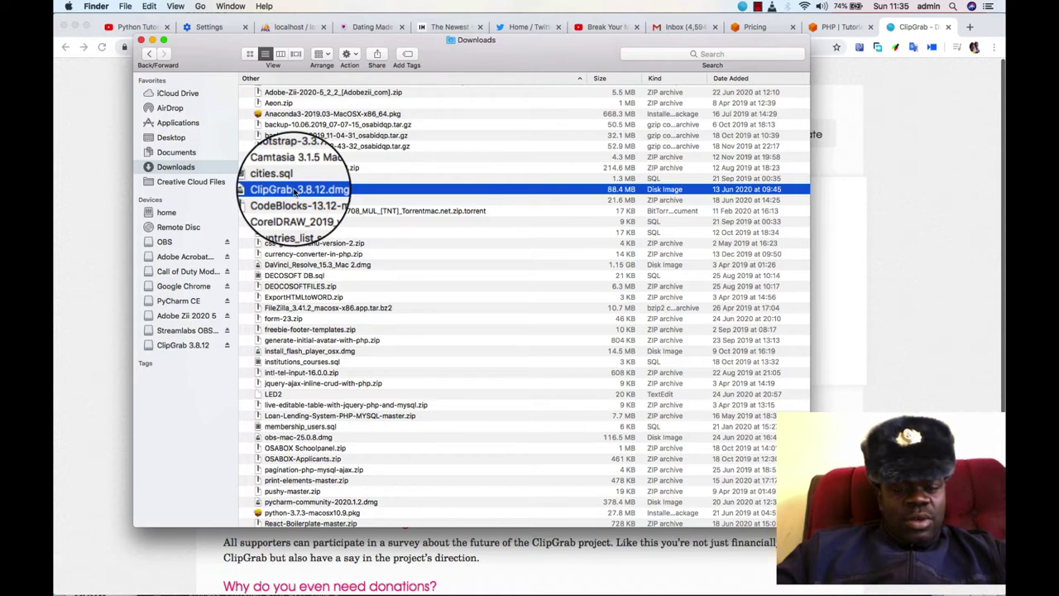
pyautogui.rightClick(295, 192)
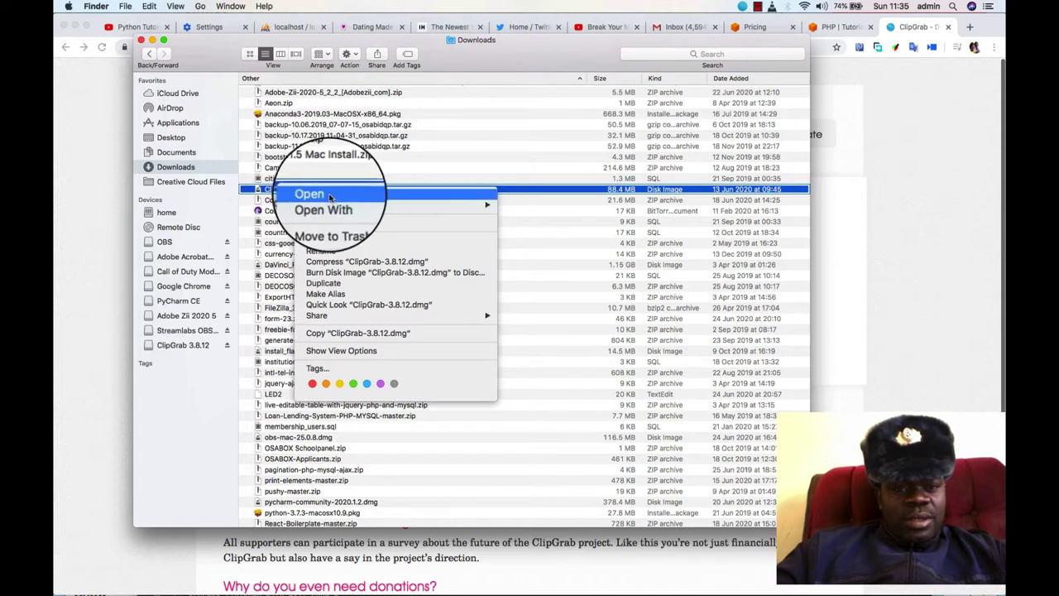
pyautogui.click(330, 197)
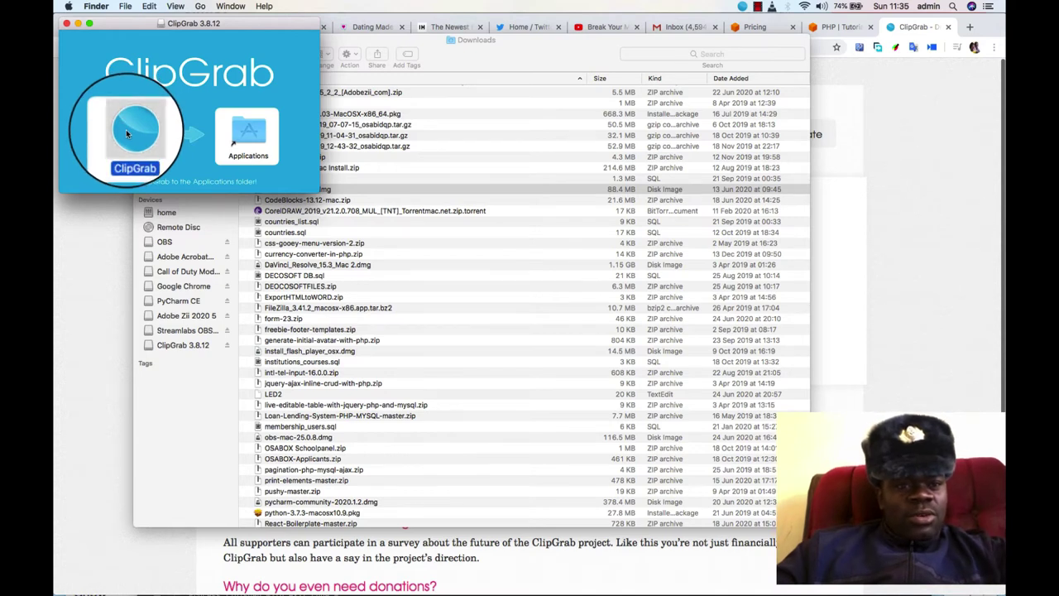
# Step: Try to install ClipGrab into the Applications folder, stop instead of replacing the existing copy, and close the installer window
pyautogui.moveTo(127, 134); pyautogui.dragTo(243, 130)
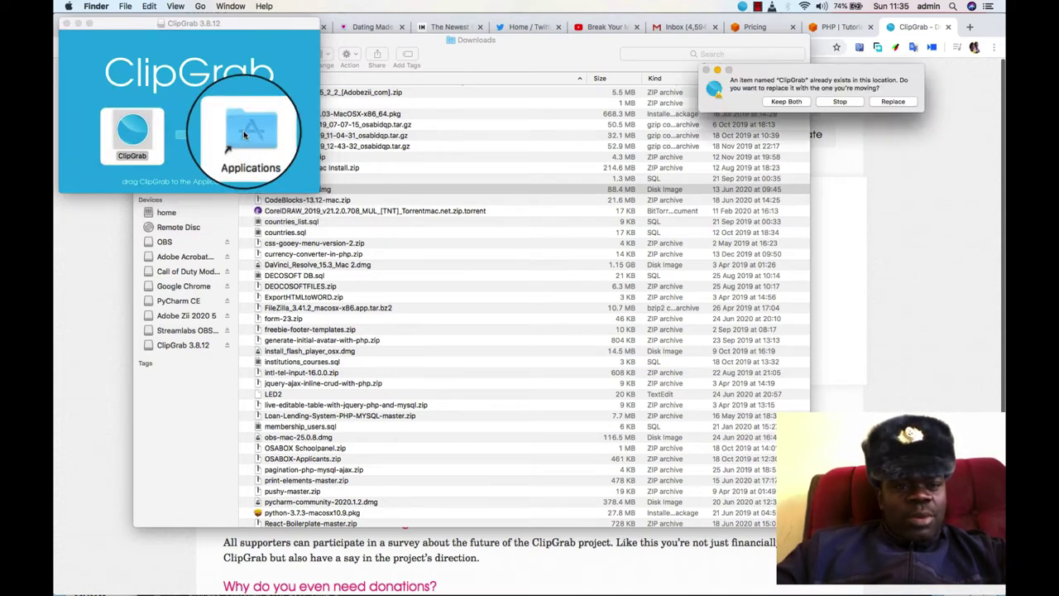
pyautogui.click(840, 103)
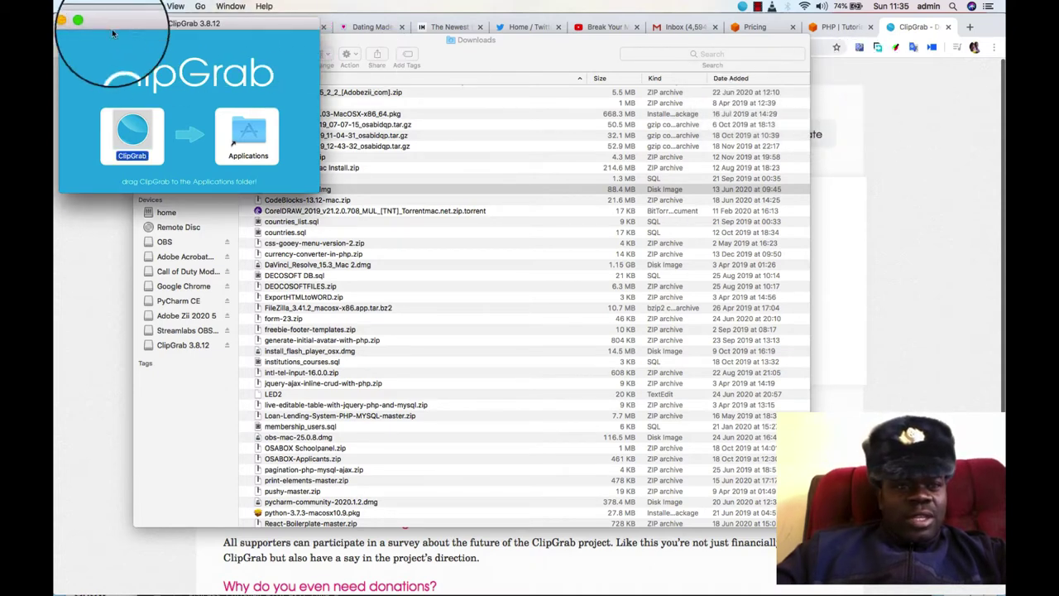
pyautogui.click(67, 24)
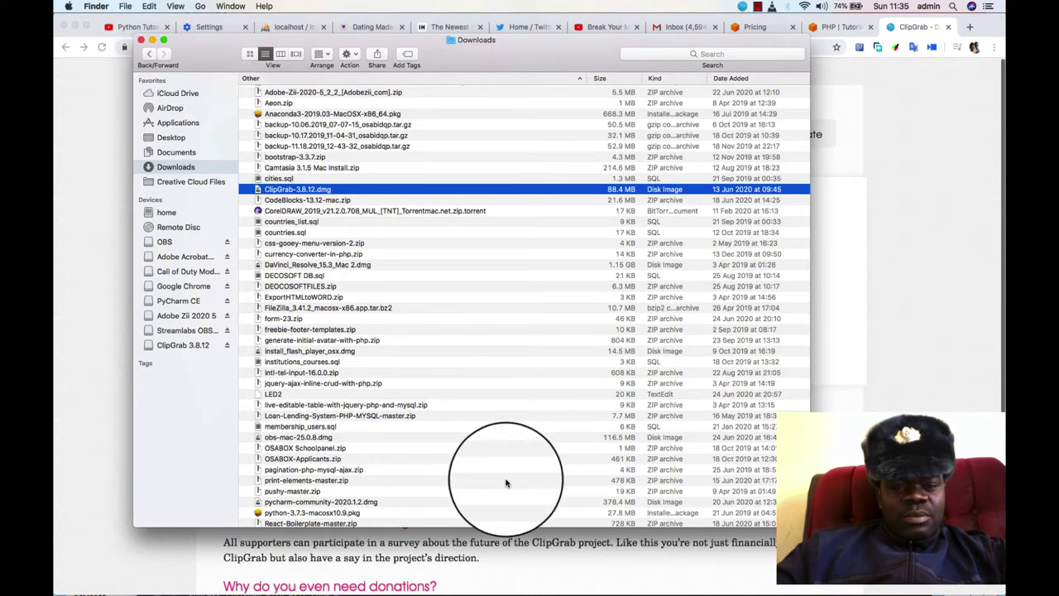
# Step: Find ClipGrab among the installed applications in Launchpad and launch it
pyautogui.moveTo(676, 581)
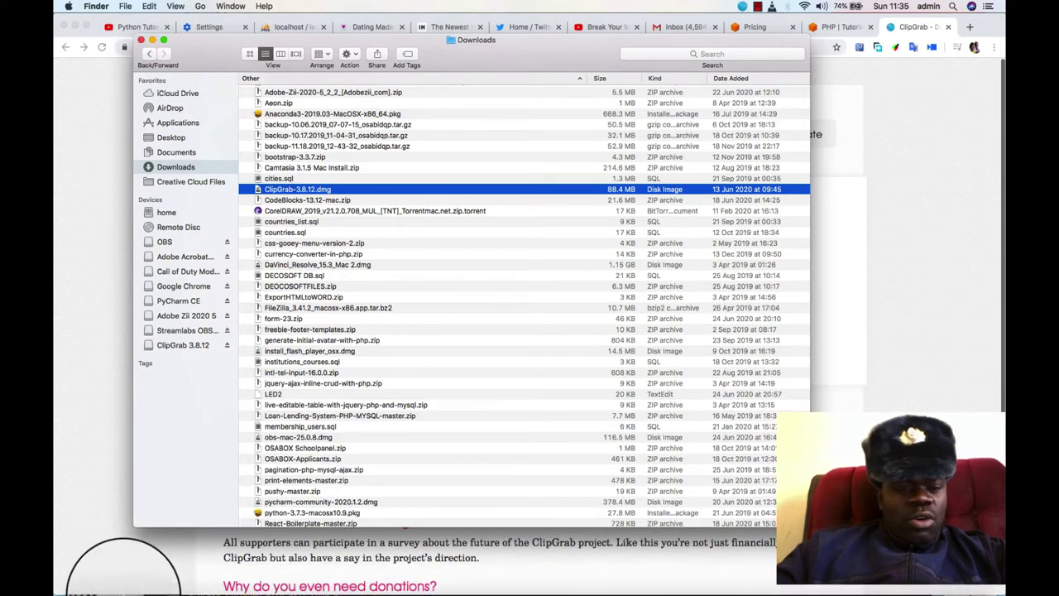
pyautogui.click(111, 581)
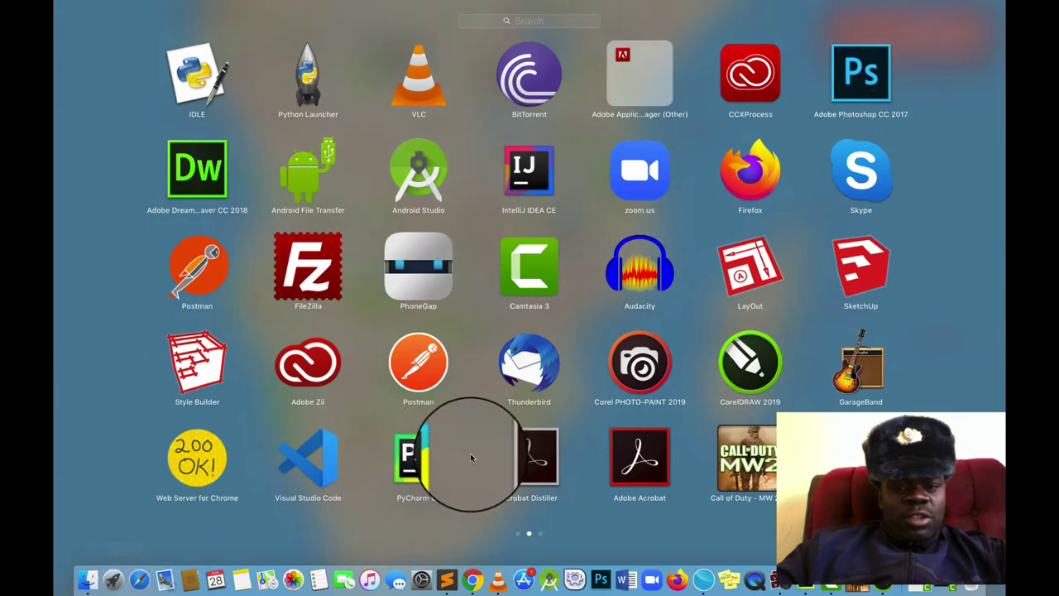
pyautogui.hscroll(3, 659, 293)
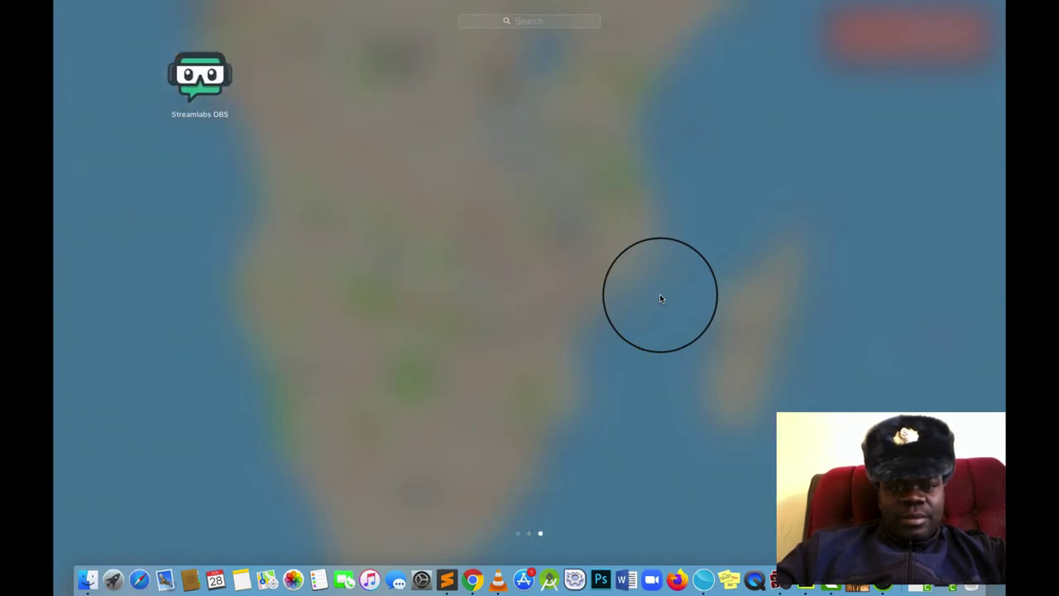
pyautogui.hscroll(-3, 660, 294)
pyautogui.hscroll(-3, 659, 294)
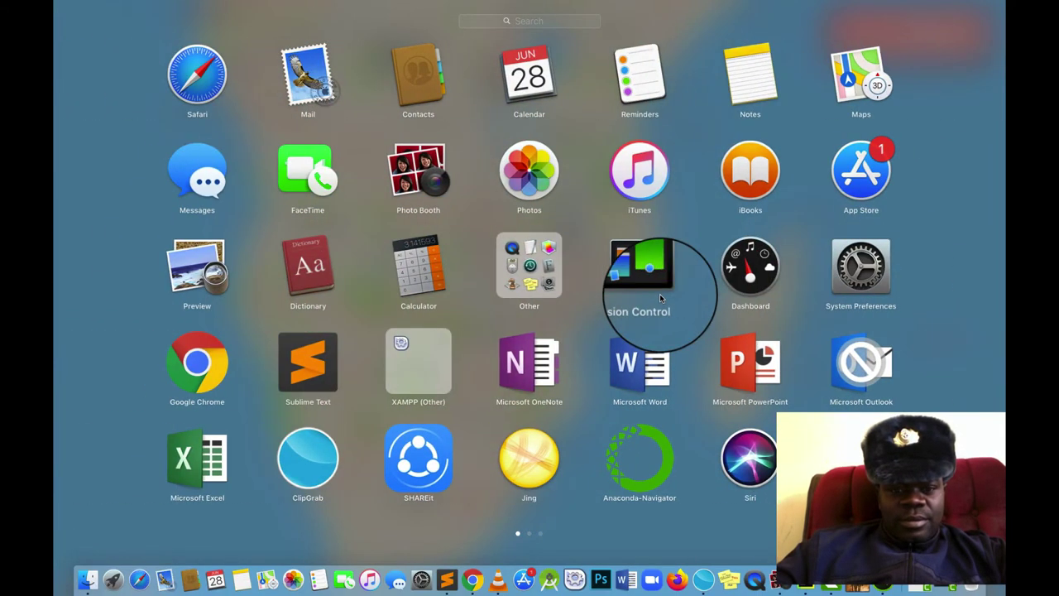
pyautogui.click(308, 461)
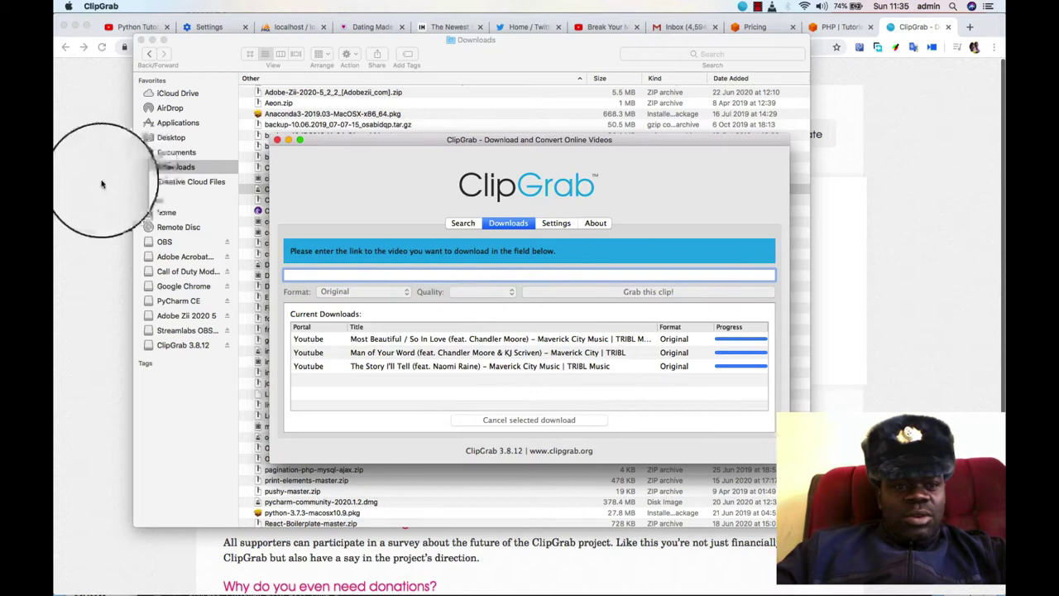
# Step: Return to the paused YouTube video in Chrome and copy its video URL
pyautogui.click(101, 184)
pyautogui.click(603, 28)
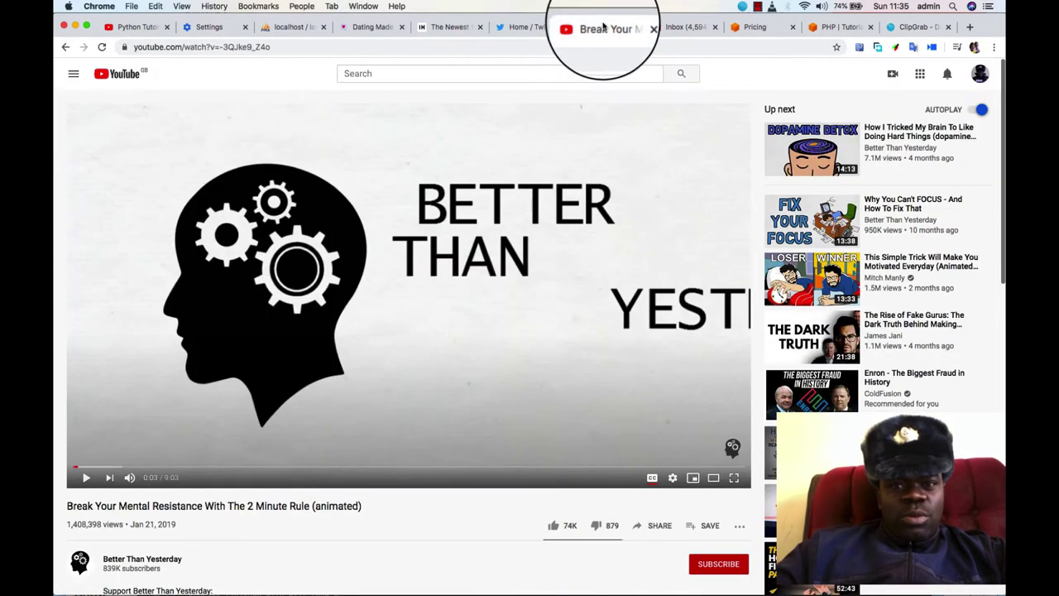
pyautogui.rightClick(417, 219)
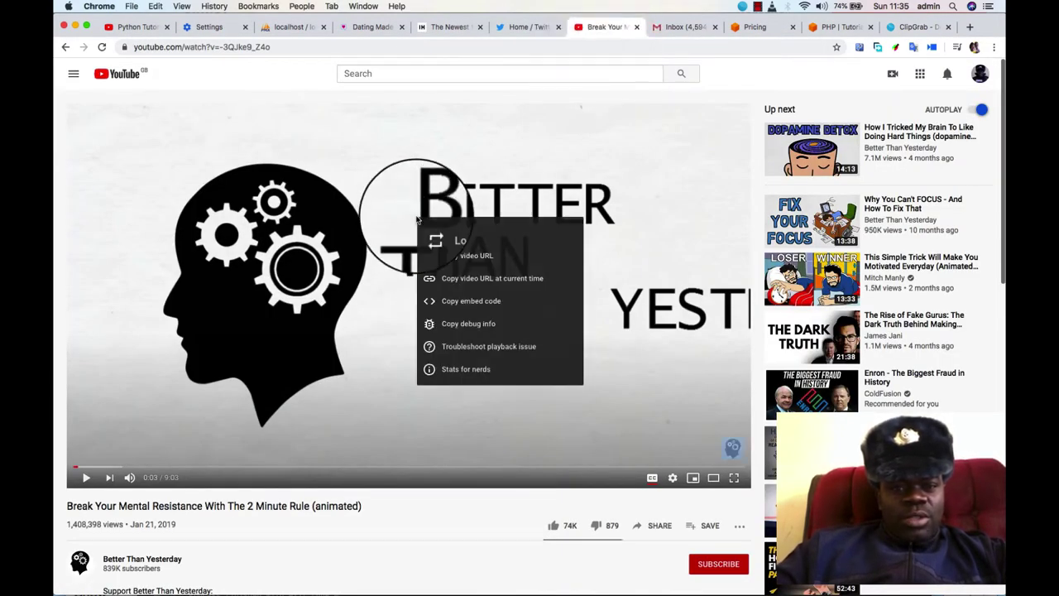
pyautogui.click(470, 257)
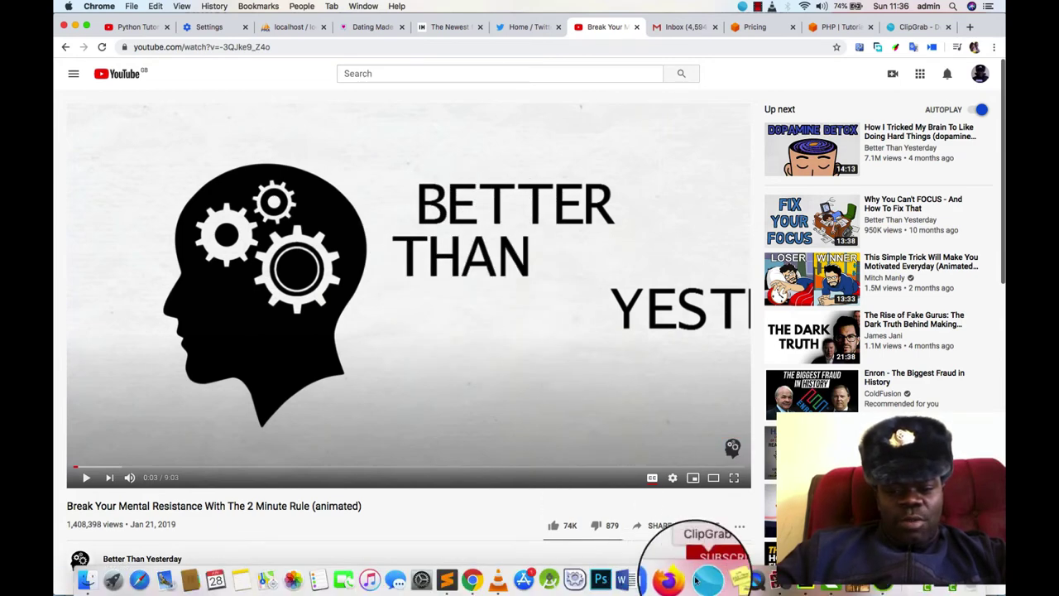
# Step: Switch to ClipGrab, download the copied video in Original format at HD (720p) to the Desktop, and close the ClipGrab window
pyautogui.click(702, 580)
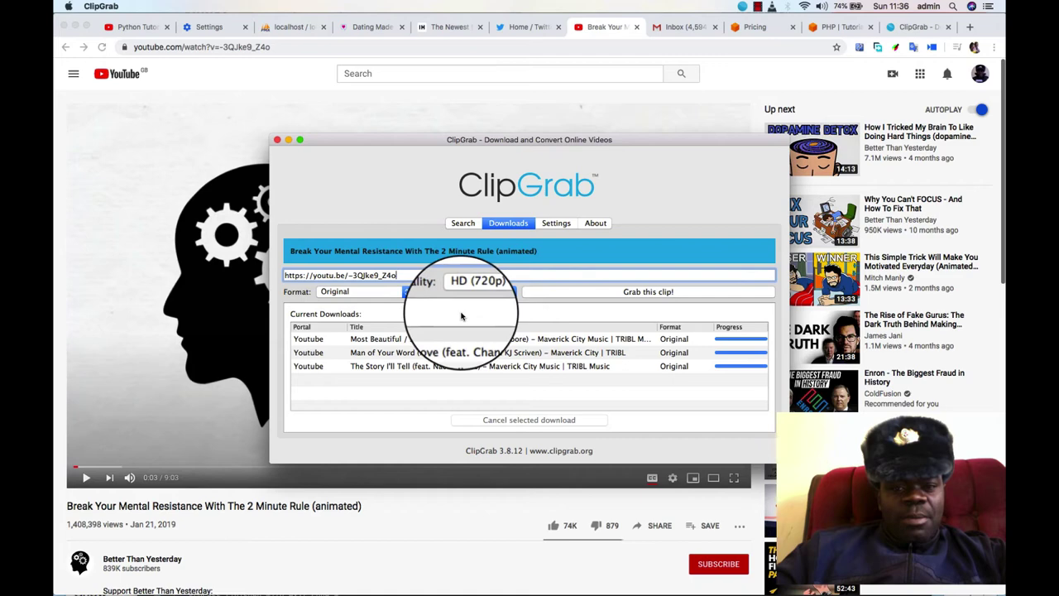
pyautogui.click(638, 293)
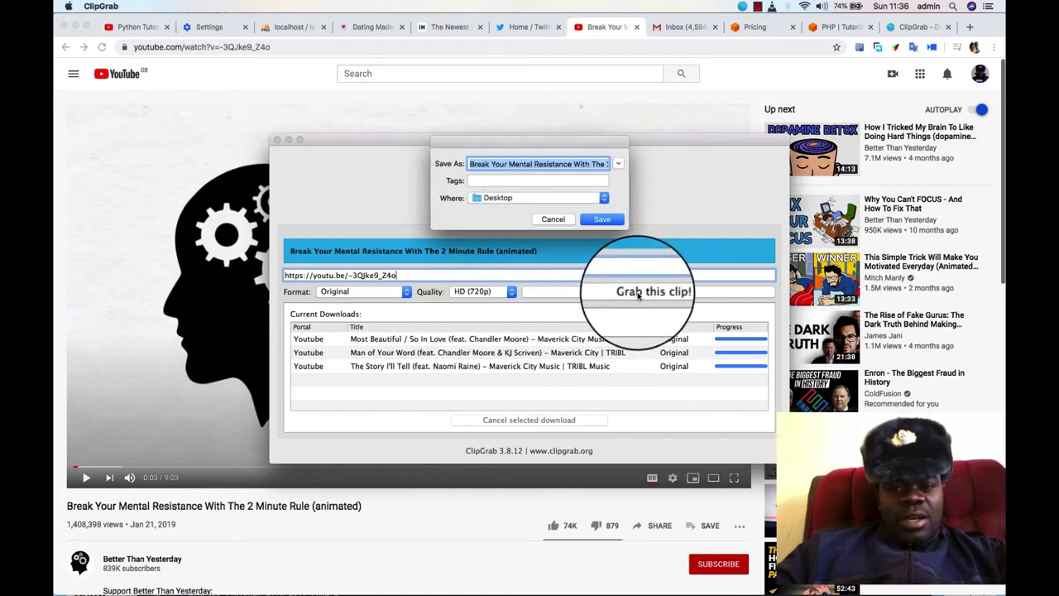
pyautogui.click(602, 220)
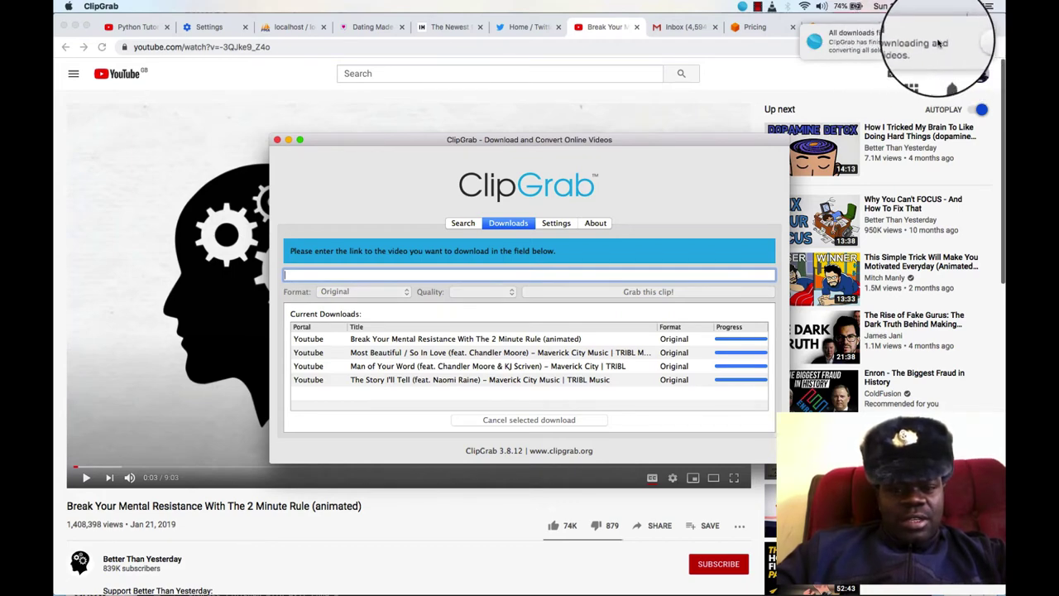
pyautogui.click(277, 139)
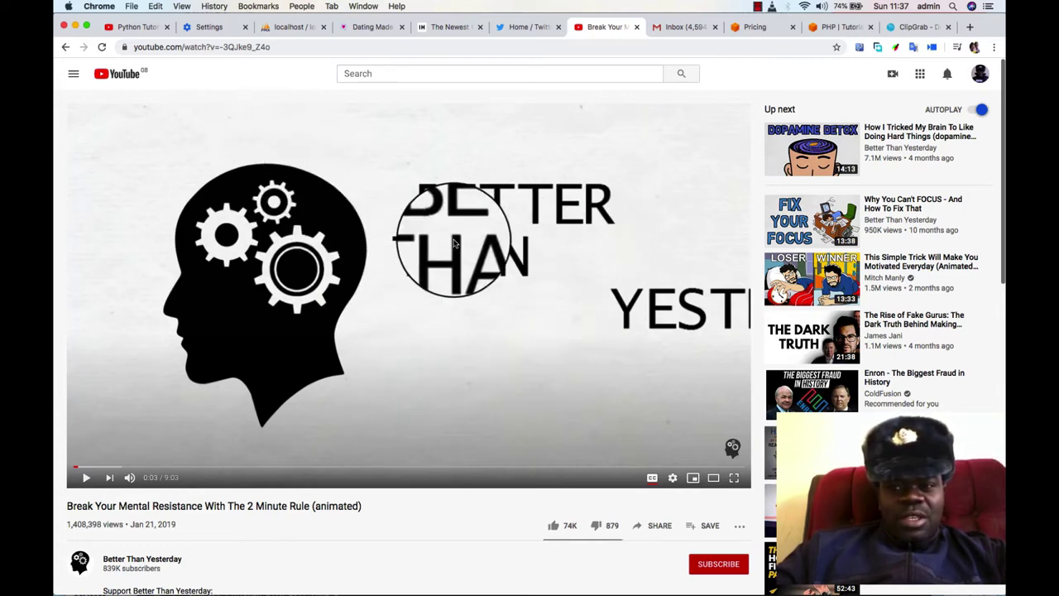
# Step: Insert "ss" before "youtube" in the video's URL, load it, and dismiss the notification and translation prompts on the downloader page
pyautogui.click(165, 47)
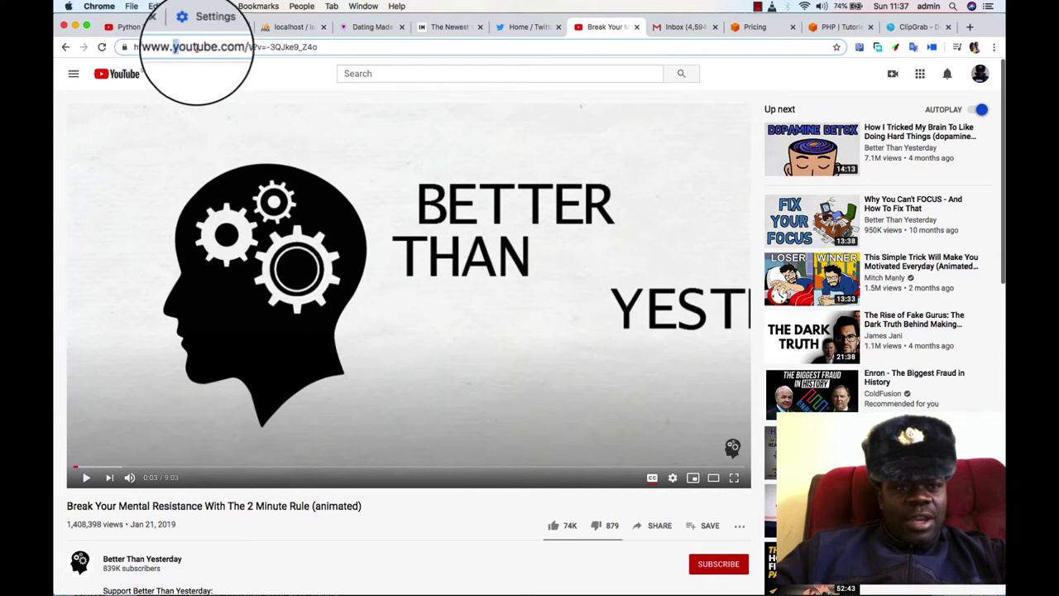
pyautogui.moveTo(196, 47); pyautogui.dragTo(209, 47)
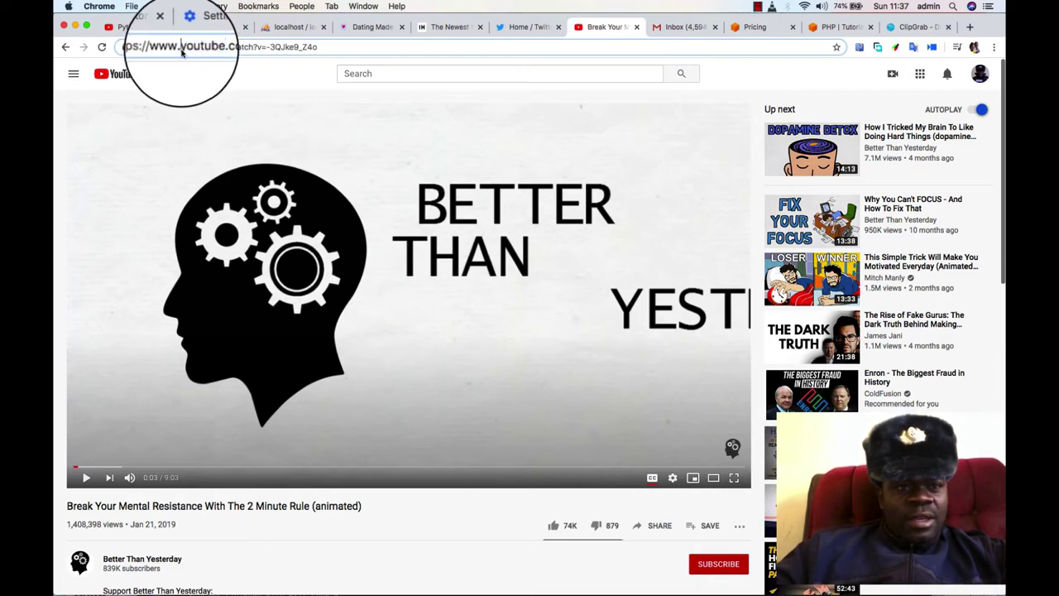
pyautogui.write('ss')
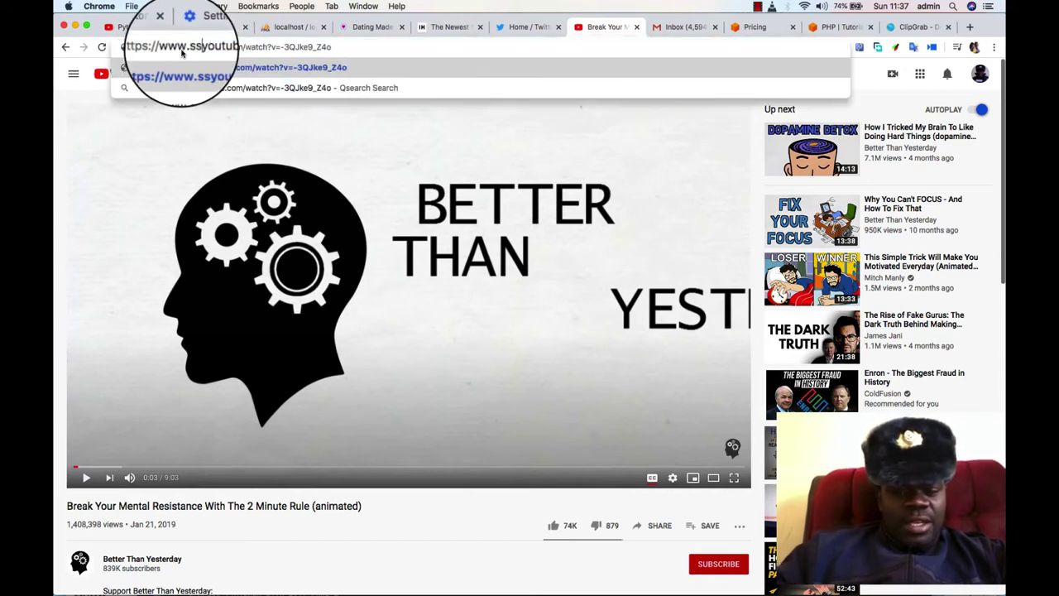
pyautogui.press('Return')
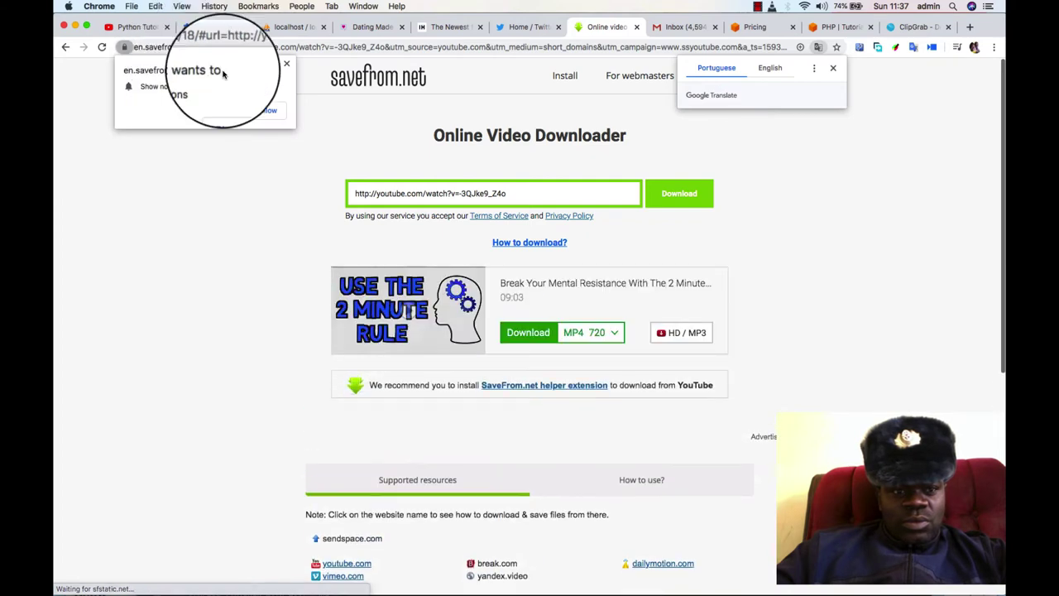
pyautogui.click(286, 65)
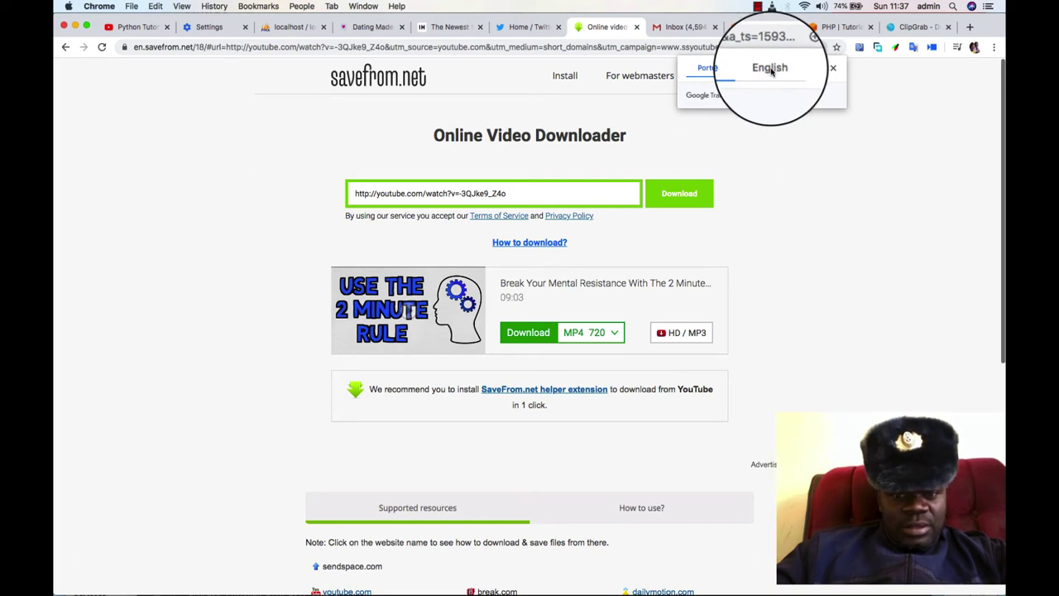
pyautogui.click(833, 69)
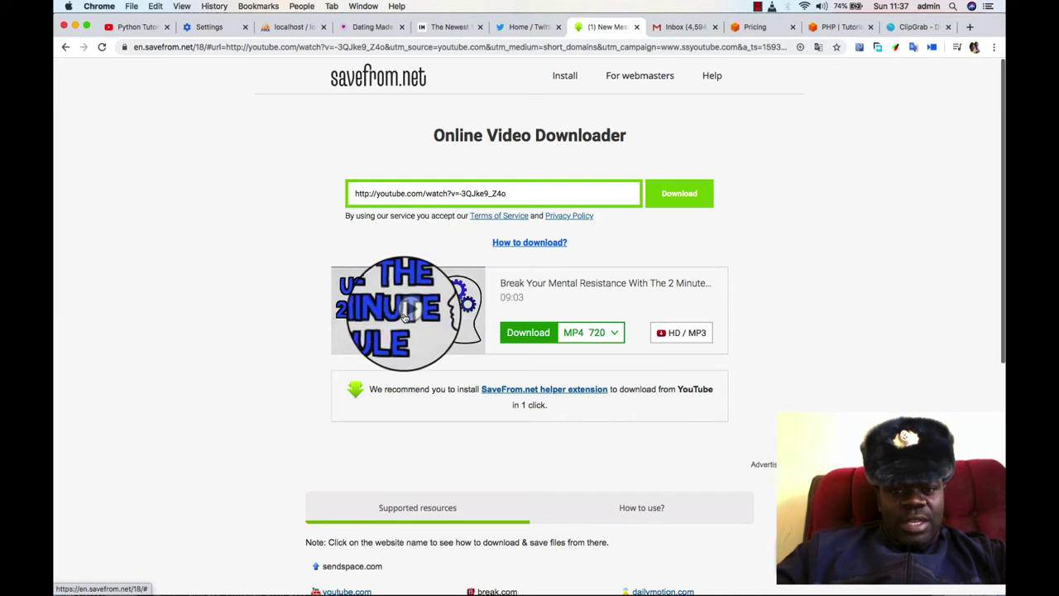
# Step: Download the 2 Minute Rule video as MP4 720, closing the advertising tab, and save it to the Downloads folder
pyautogui.click(532, 334)
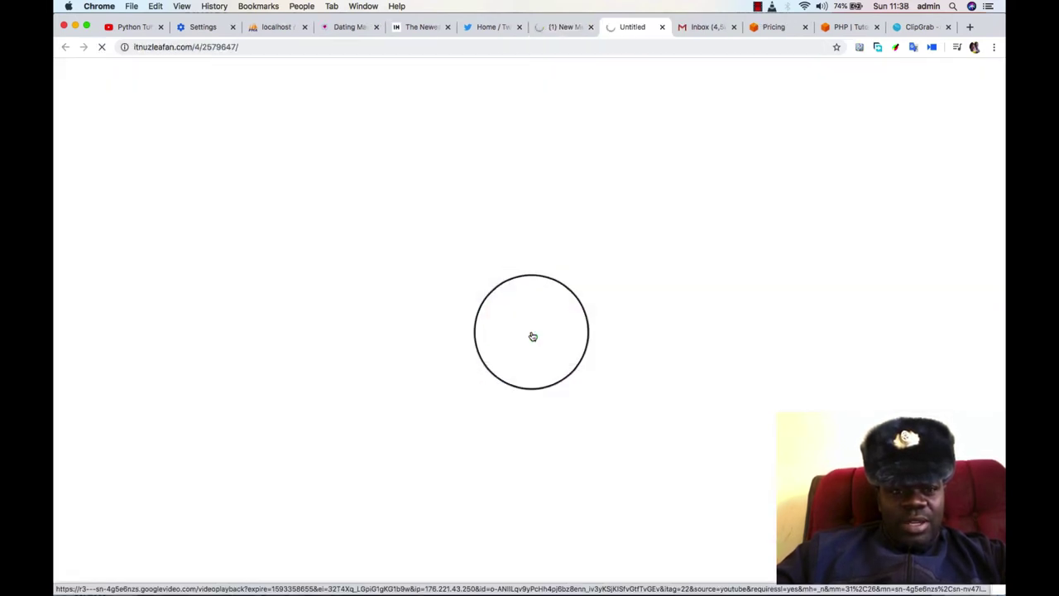
pyautogui.click(663, 30)
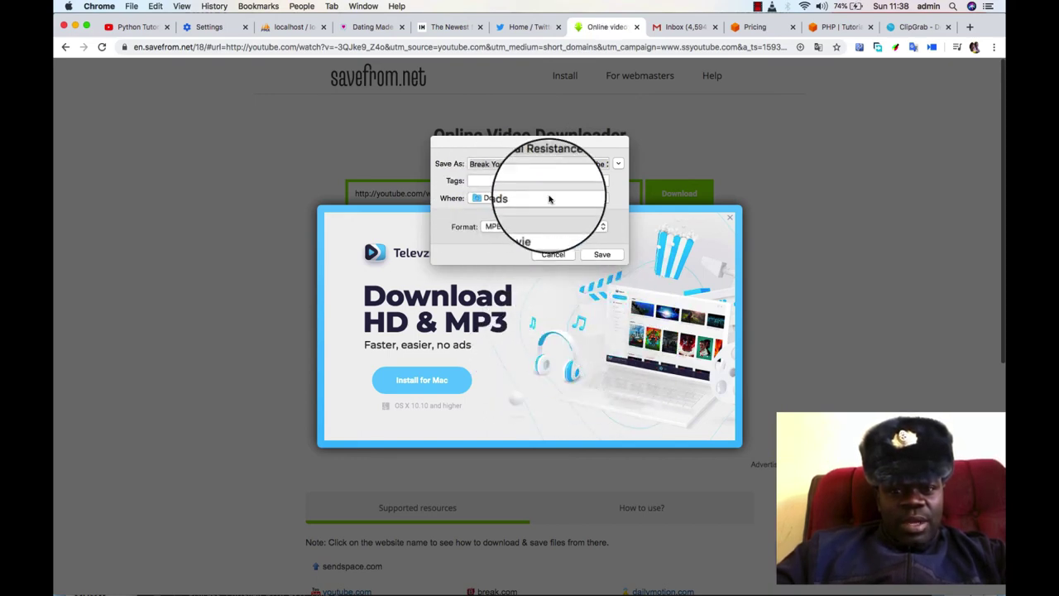
pyautogui.click(580, 199)
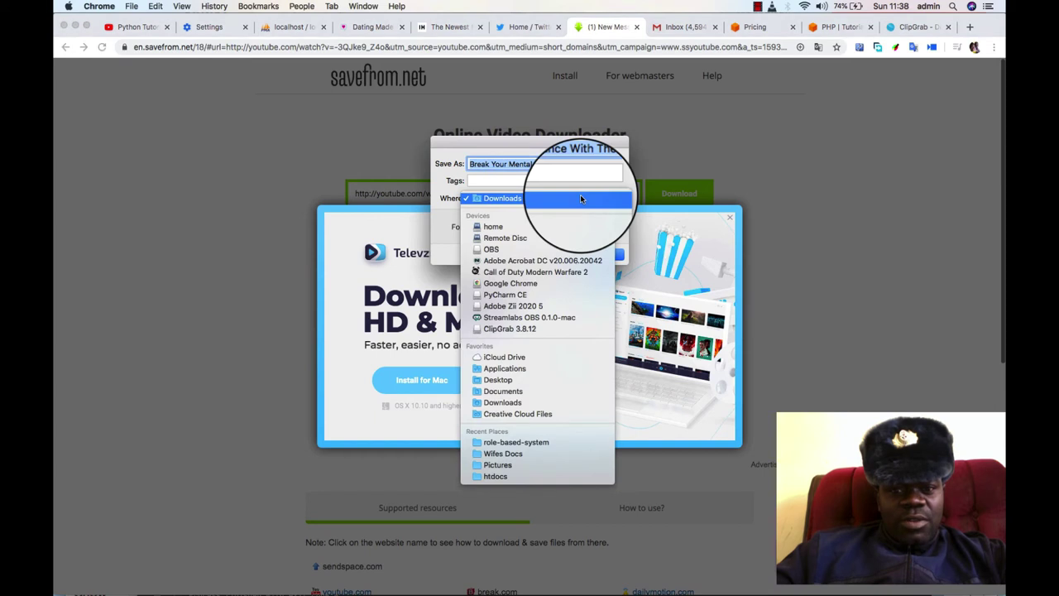
pyautogui.click(580, 199)
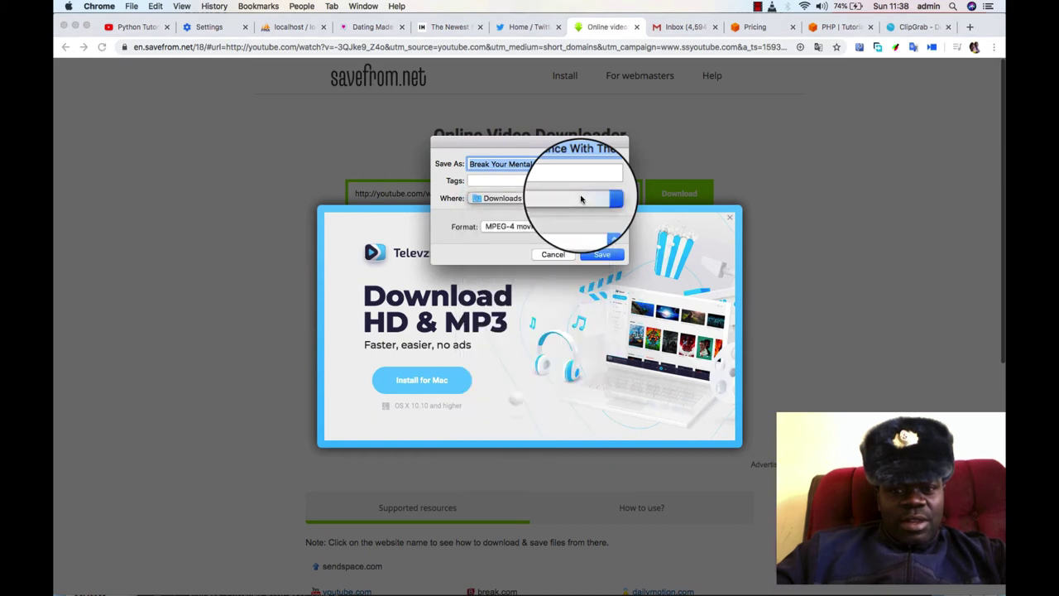
pyautogui.click(600, 255)
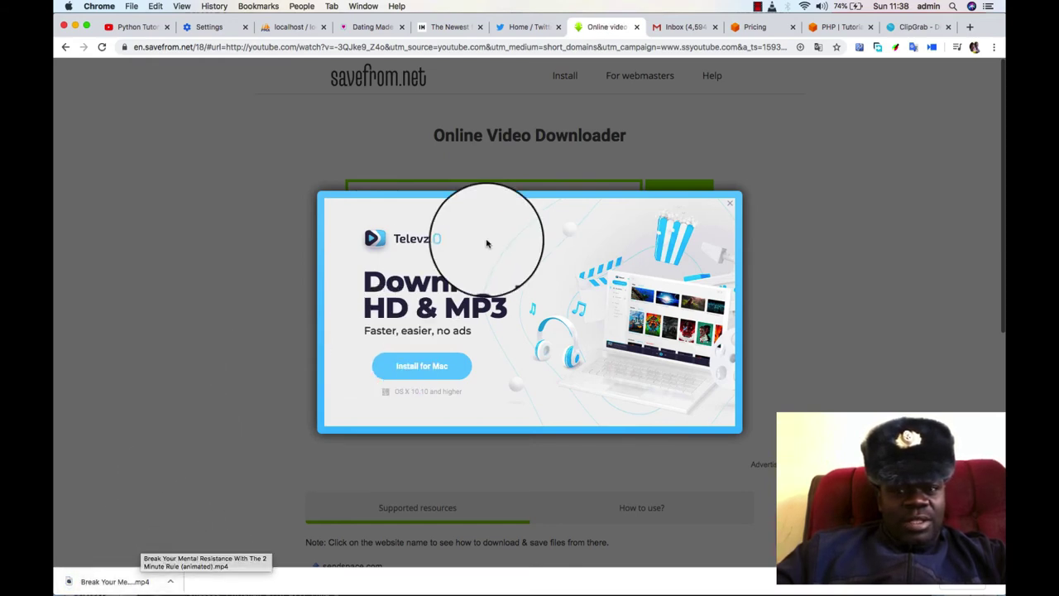
# Step: Go back to the YouTube home page and open the "Will Smith's Life Advice Will Change You" video
pyautogui.click(517, 47)
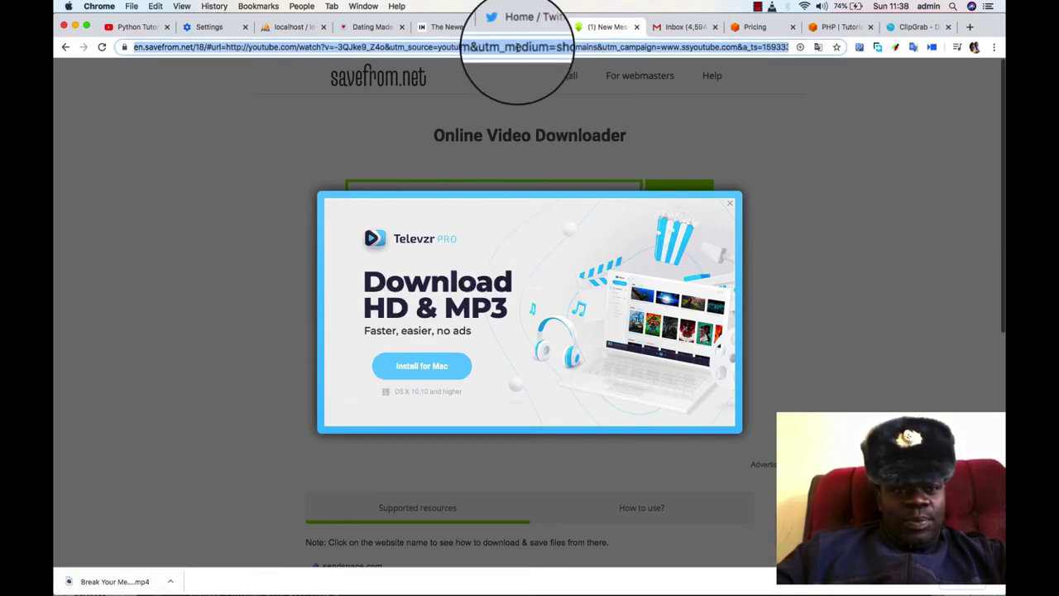
pyautogui.click(66, 48)
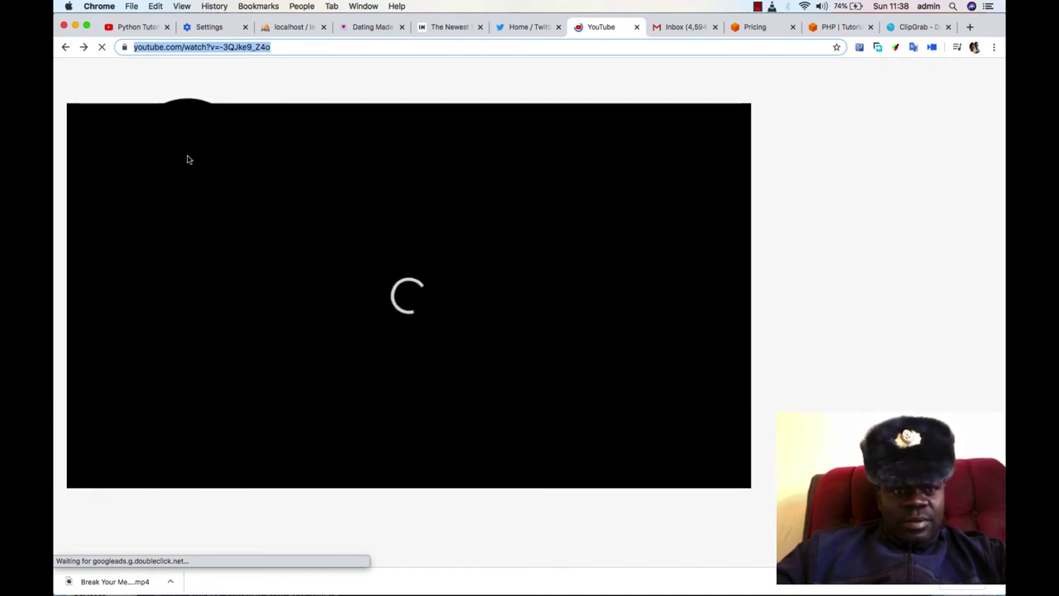
pyautogui.click(66, 48)
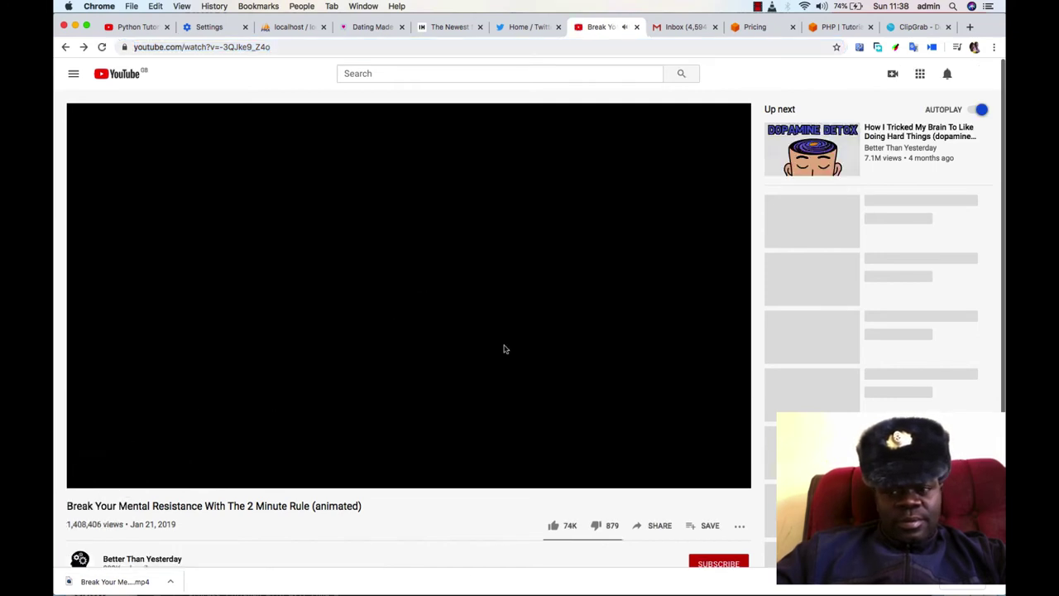
pyautogui.click(622, 354)
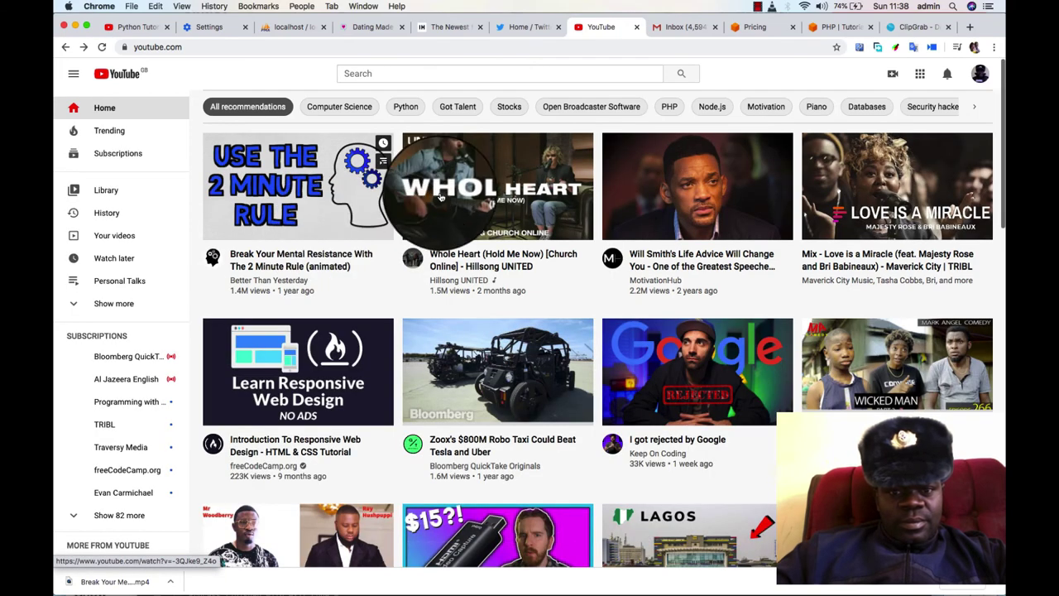
pyautogui.click(699, 173)
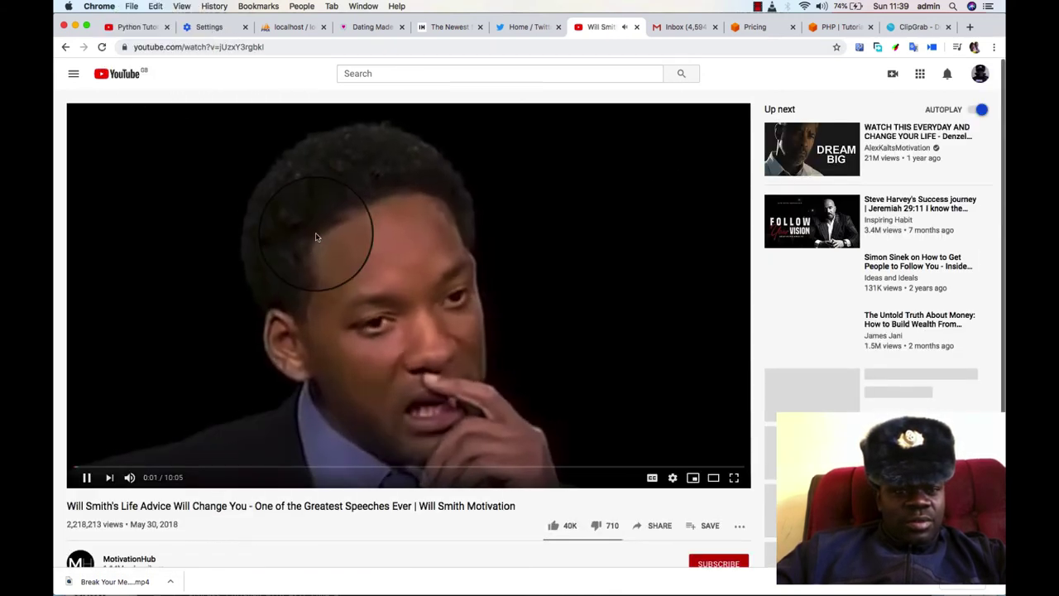
# Step: Insert "ss" before "youtube" in the Will Smith video's URL and load the modified address
pyautogui.click(137, 48)
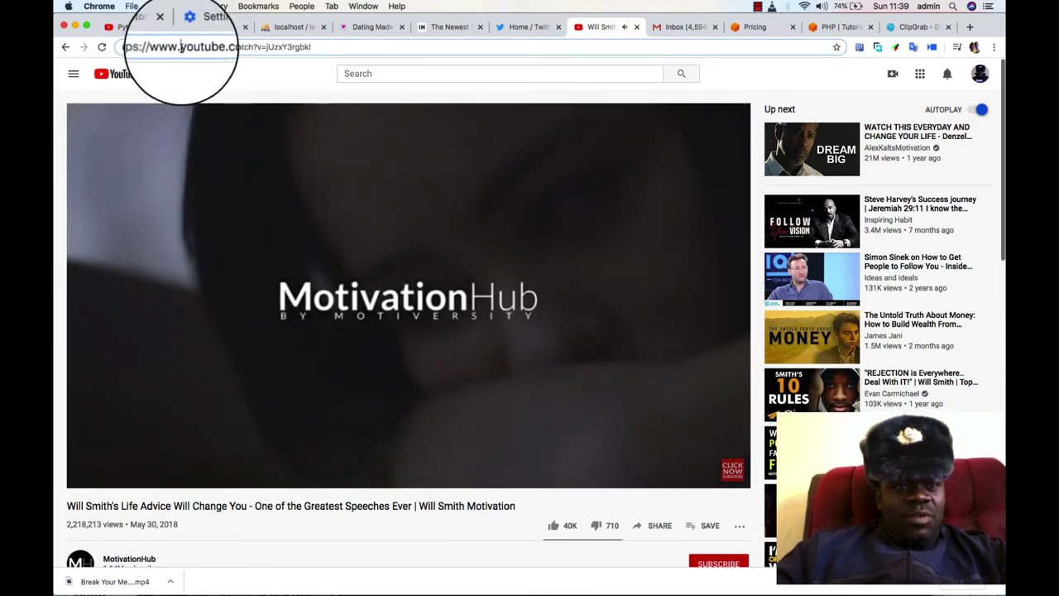
pyautogui.moveTo(181, 47); pyautogui.dragTo(201, 47)
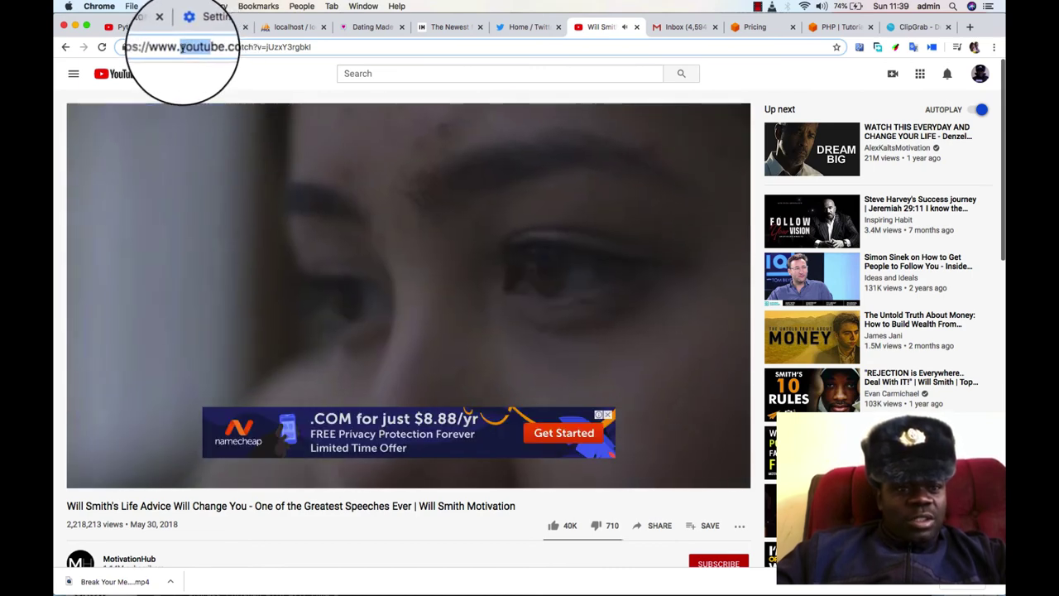
pyautogui.click(180, 48)
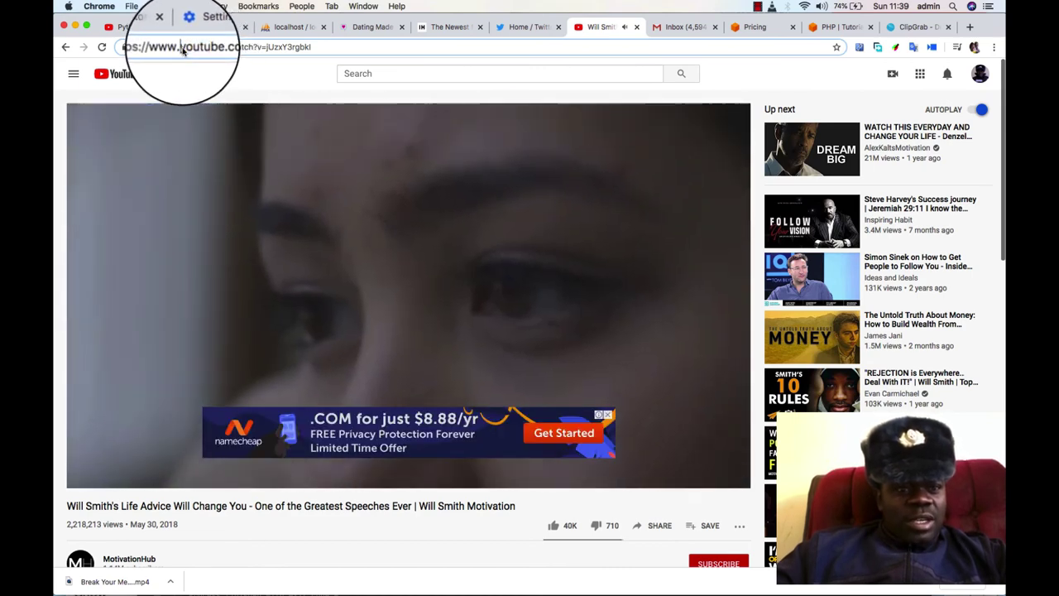
pyautogui.write('s')
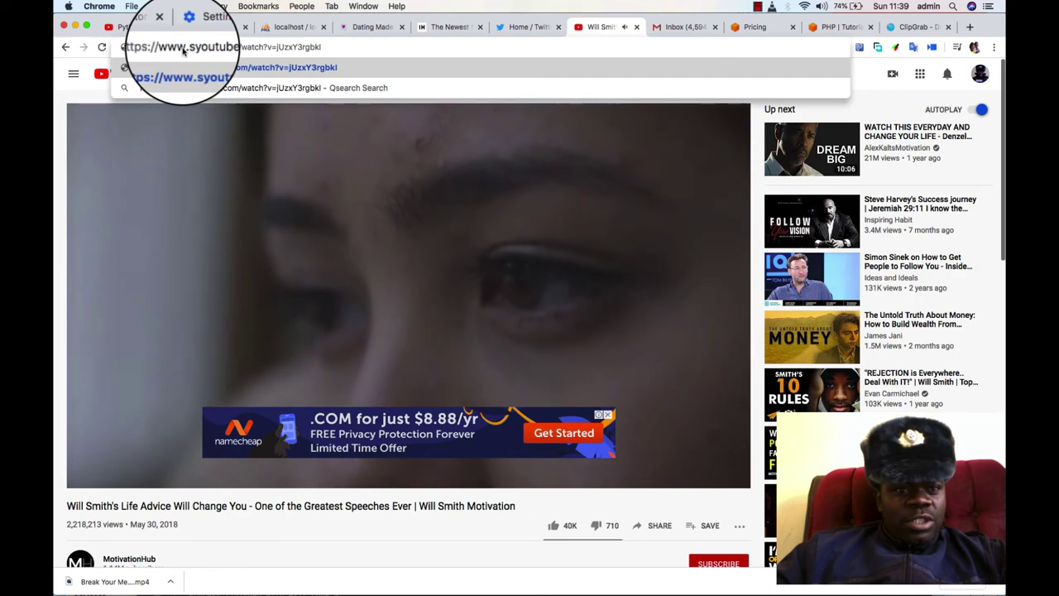
pyautogui.write('s')
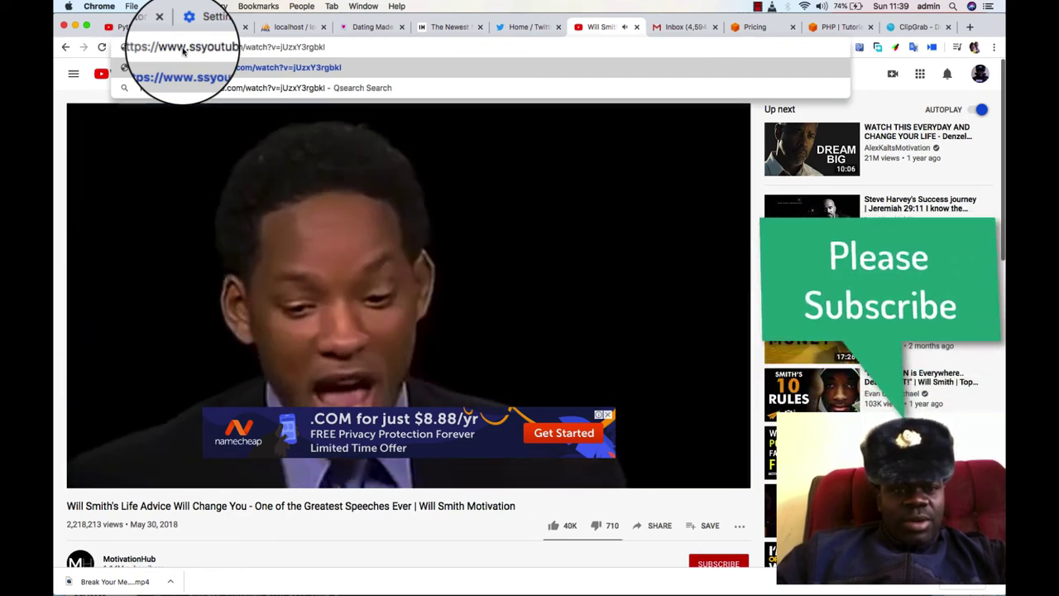
pyautogui.press('Return')
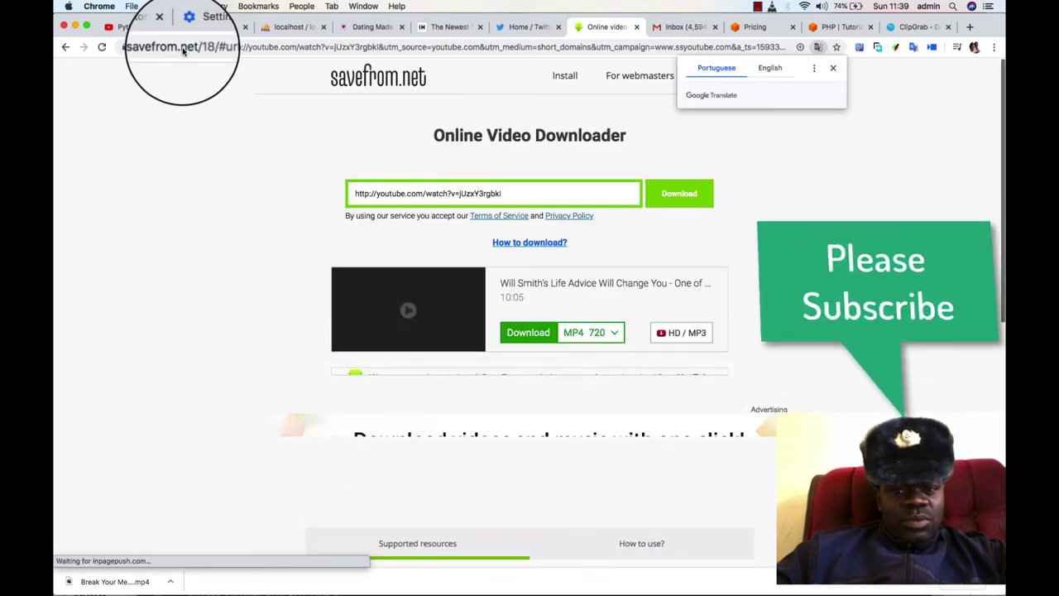
# Step: Dismiss the notification prompt and download the Will Smith video as MP4 720 to the Downloads folder, closing the advertising tab
pyautogui.click(530, 342)
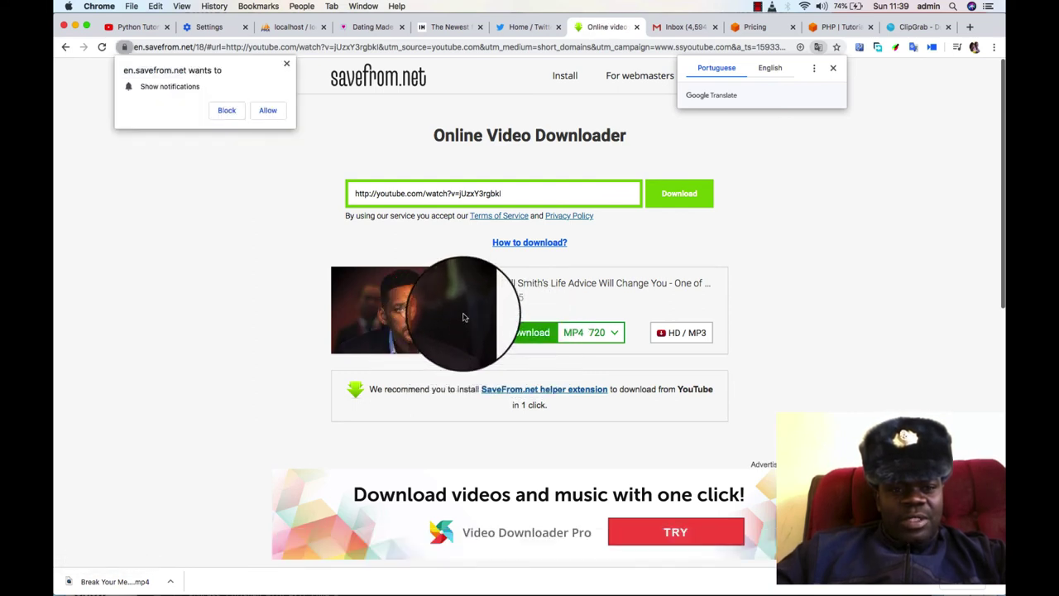
pyautogui.click(286, 65)
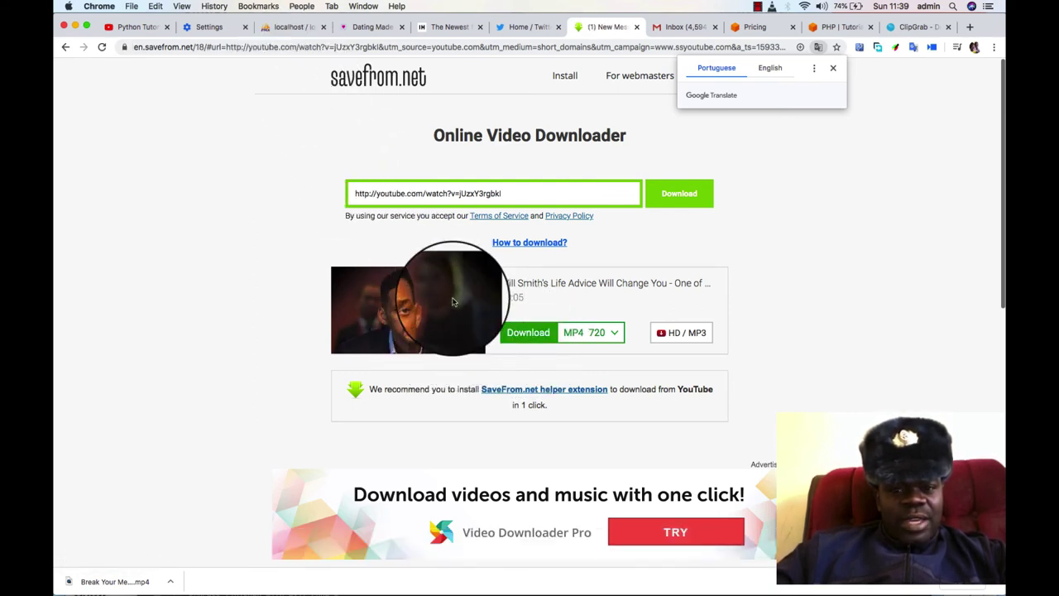
pyautogui.click(538, 335)
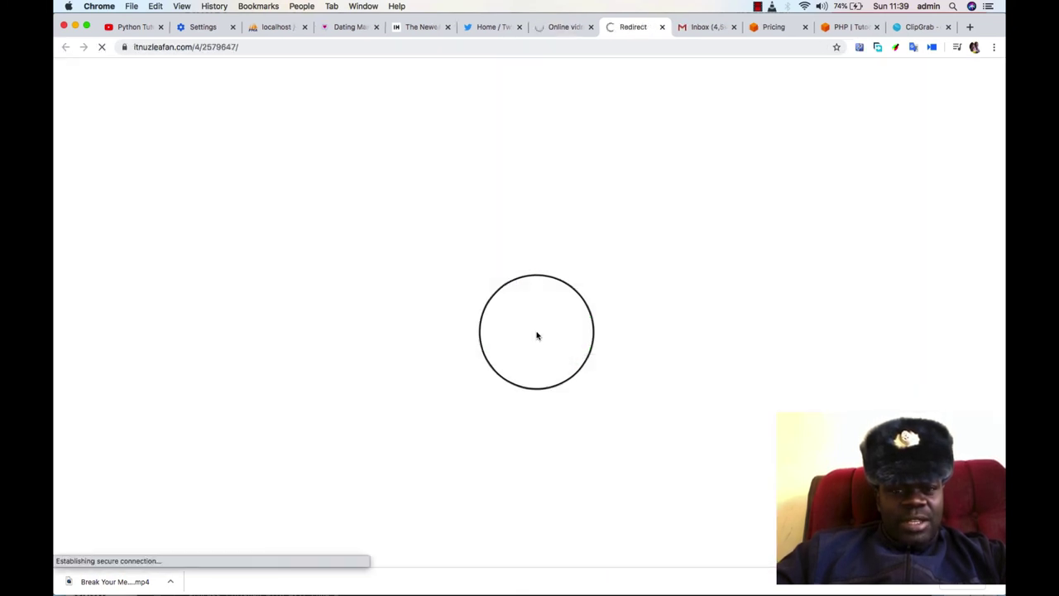
pyautogui.click(661, 31)
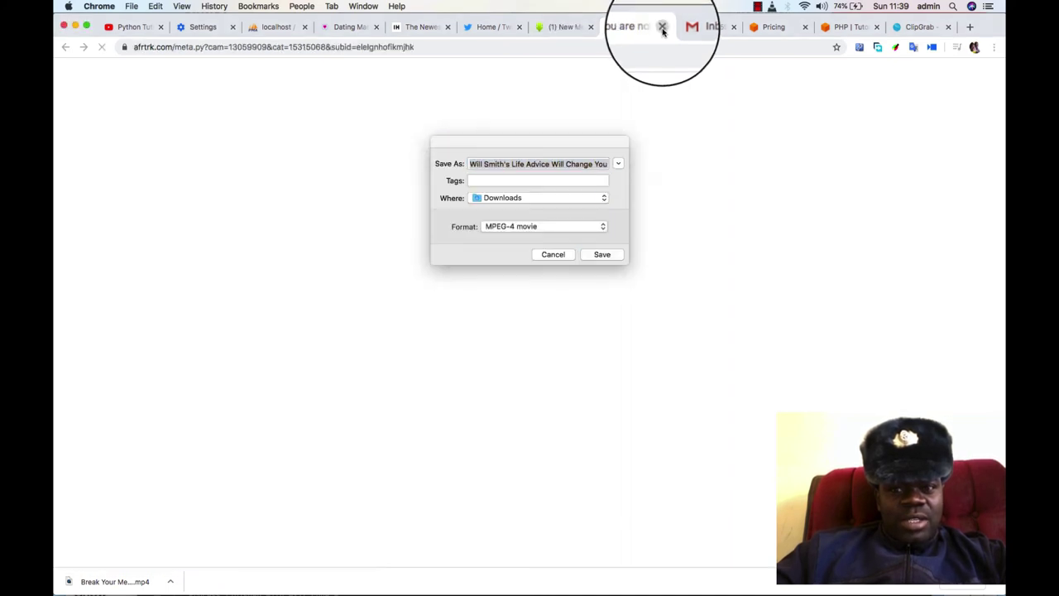
pyautogui.click(662, 27)
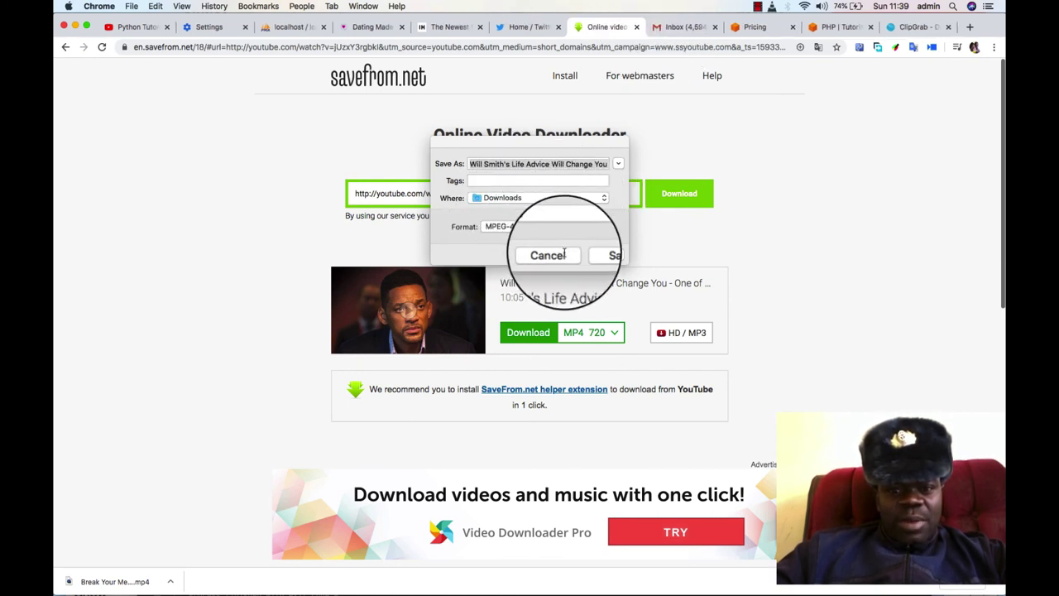
pyautogui.click(602, 254)
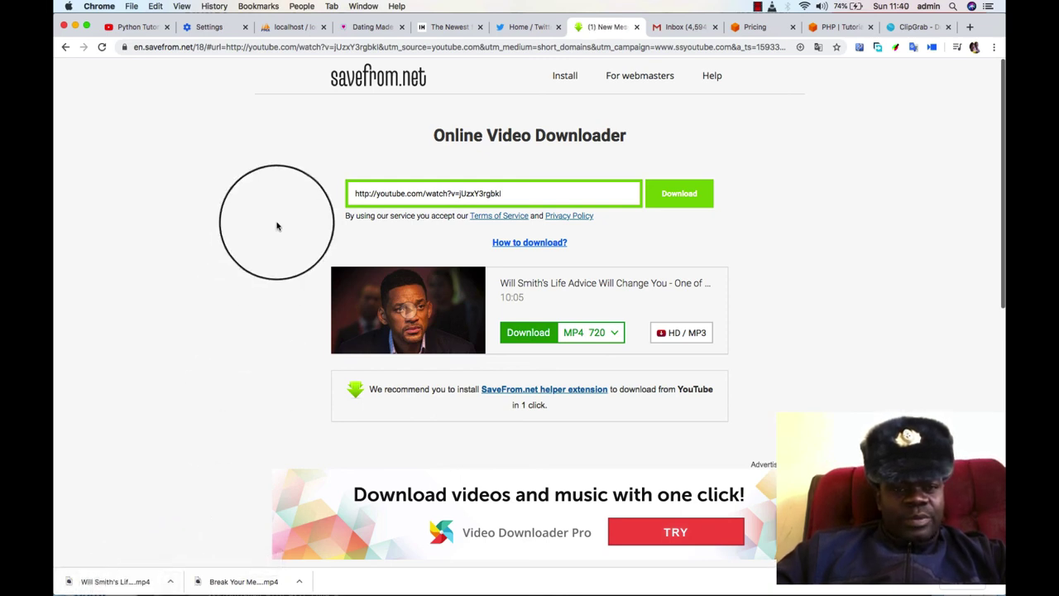
# Step: Go back from the downloader site to YouTube
pyautogui.click(67, 48)
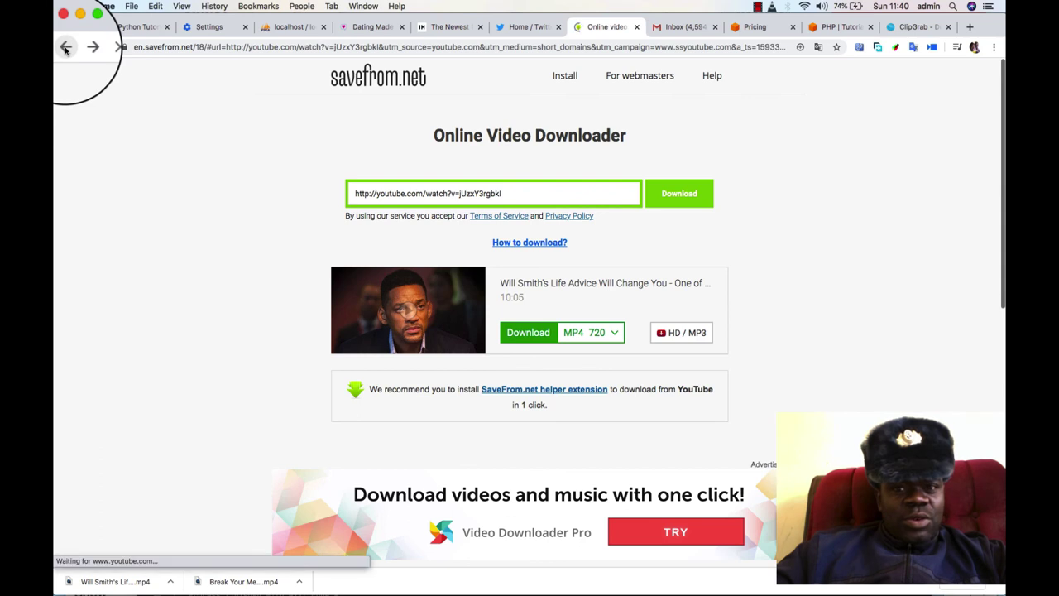